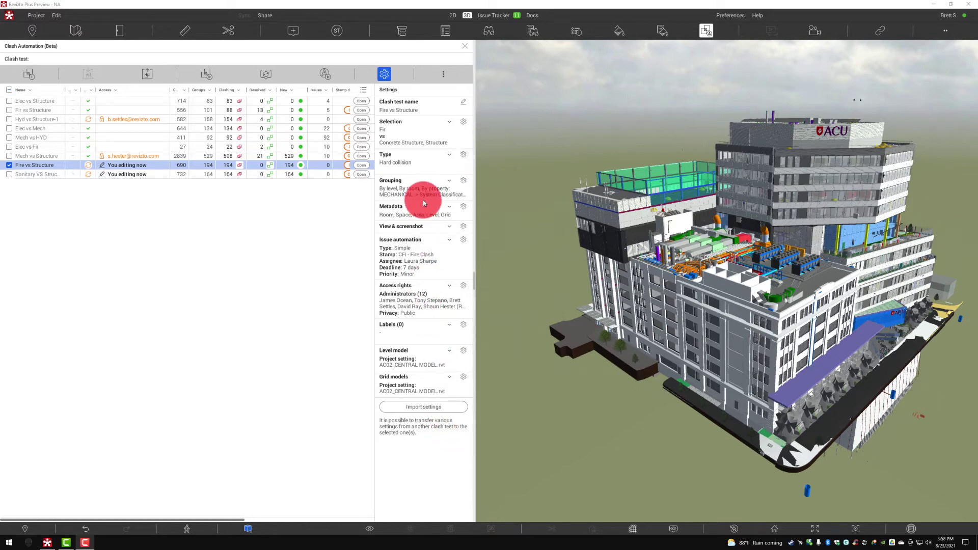
# Compare the Sanitary VS Structure and Fir vs Structure test settings, then open Fir vs Structure's clashes
pyautogui.click(44, 176)
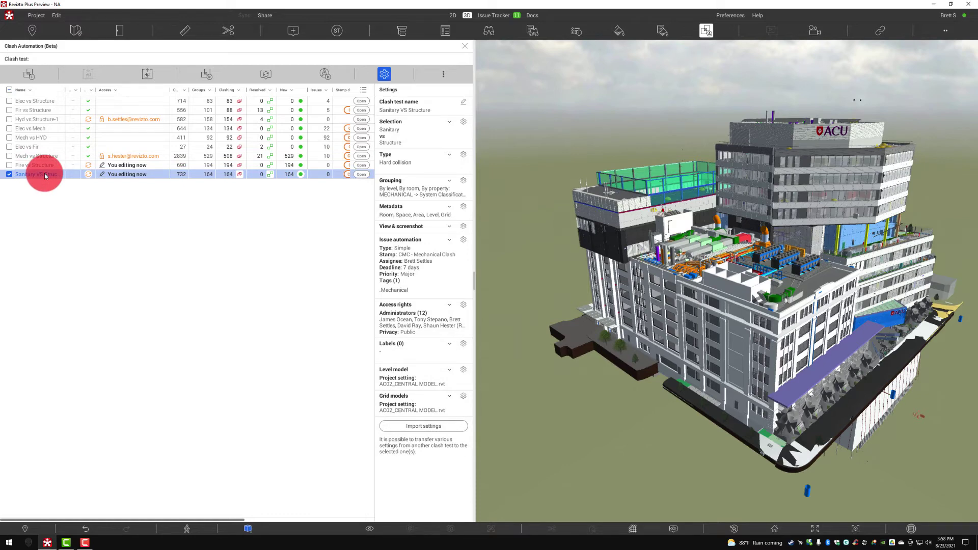
pyautogui.click(38, 111)
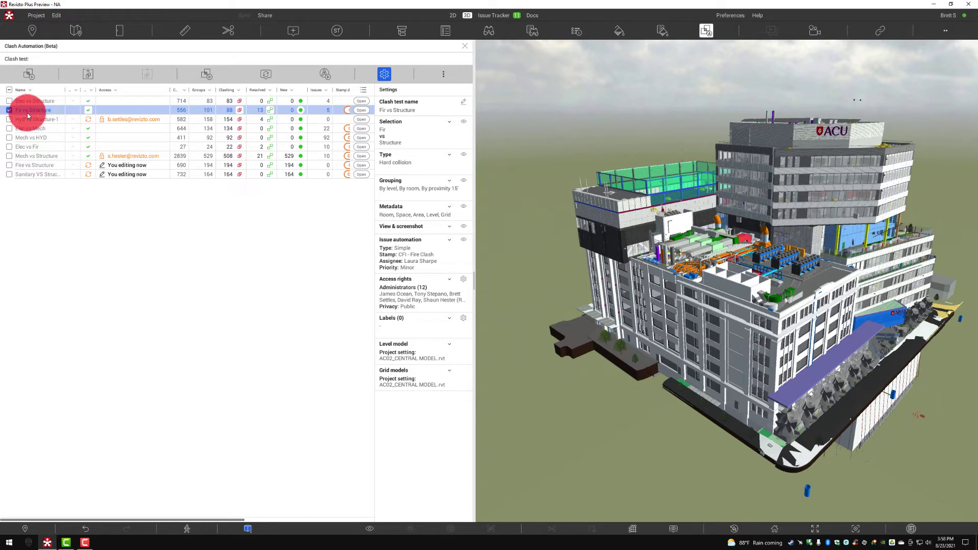
pyautogui.click(367, 111)
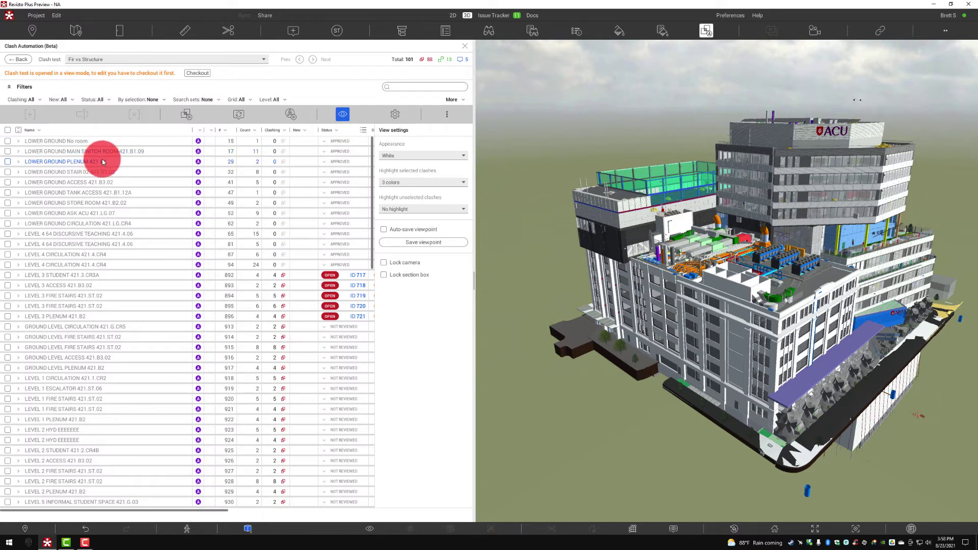
# Widen the clash panel, narrow Name, widen Viewpoint and Level columns, and expand LOWER GROUND No room
pyautogui.moveTo(475, 204); pyautogui.dragTo(549, 205)
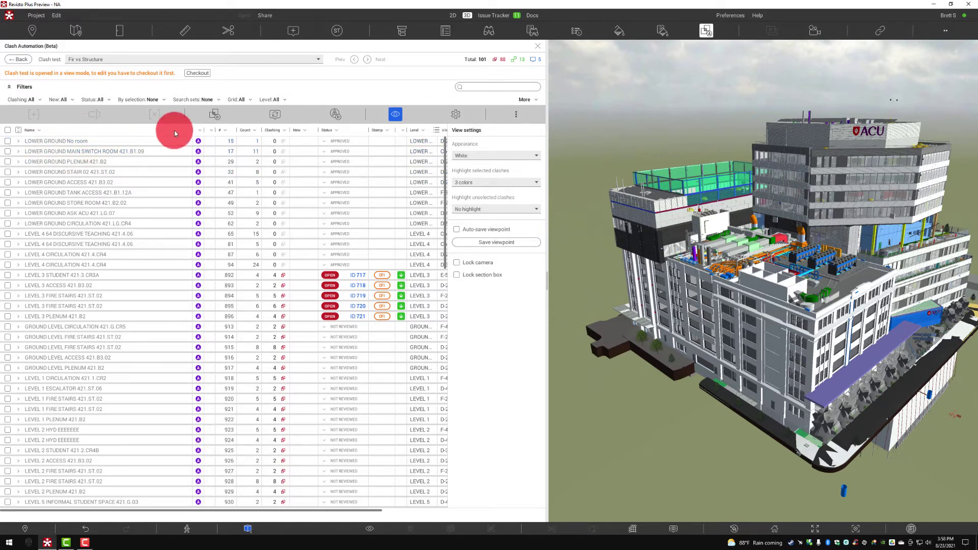
pyautogui.moveTo(191, 130); pyautogui.dragTo(148, 131)
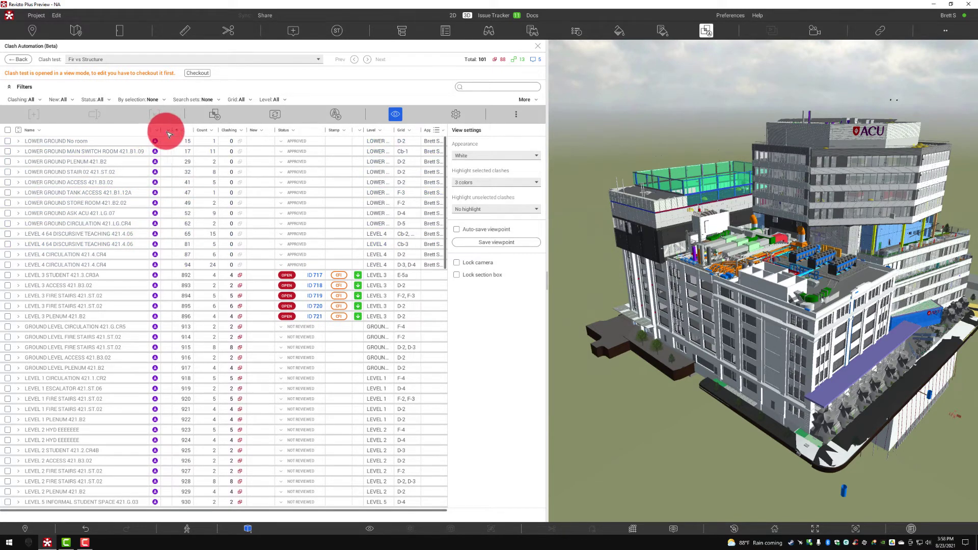
pyautogui.moveTo(171, 131); pyautogui.dragTo(204, 131)
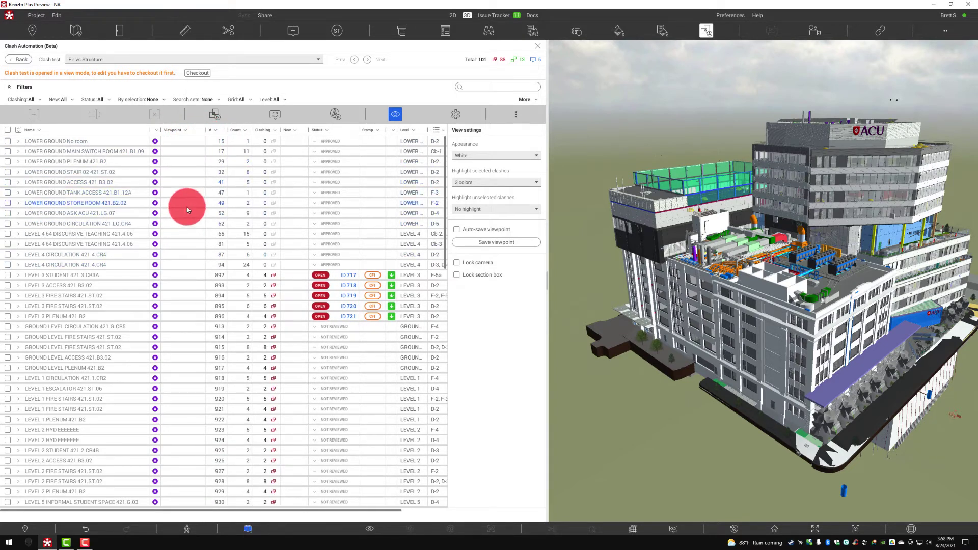
pyautogui.scroll(-2, 188, 216)
pyautogui.scroll(-2, 188, 221)
pyautogui.scroll(3, 186, 222)
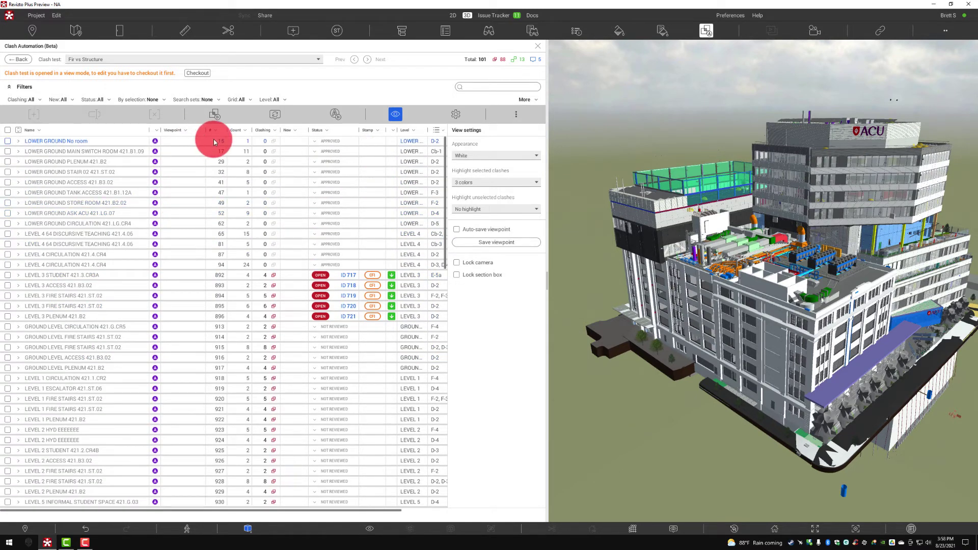
pyautogui.moveTo(218, 133)
pyautogui.mouseDown()
pyautogui.moveTo(254, 133)
pyautogui.moveTo(232, 132)
pyautogui.mouseUp()
pyautogui.click(18, 142)
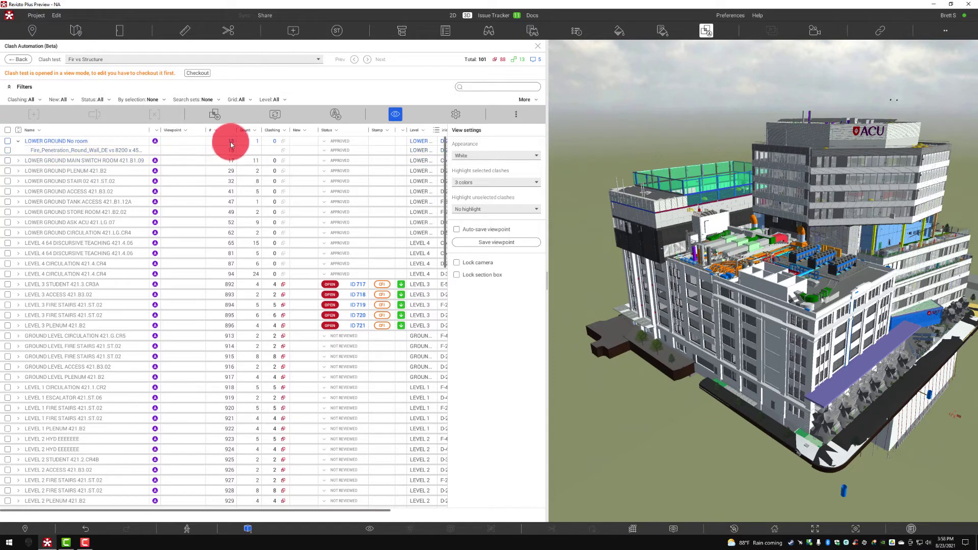
# Collapse LOWER GROUND No room, then expand and collapse MAIN SWITCH ROOM 421.B1.09
pyautogui.click(18, 141)
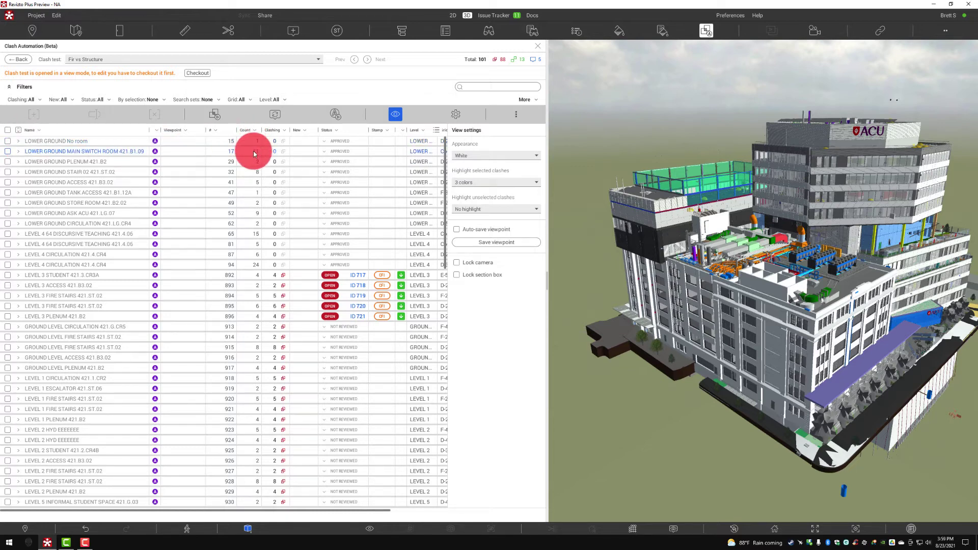
pyautogui.click(20, 154)
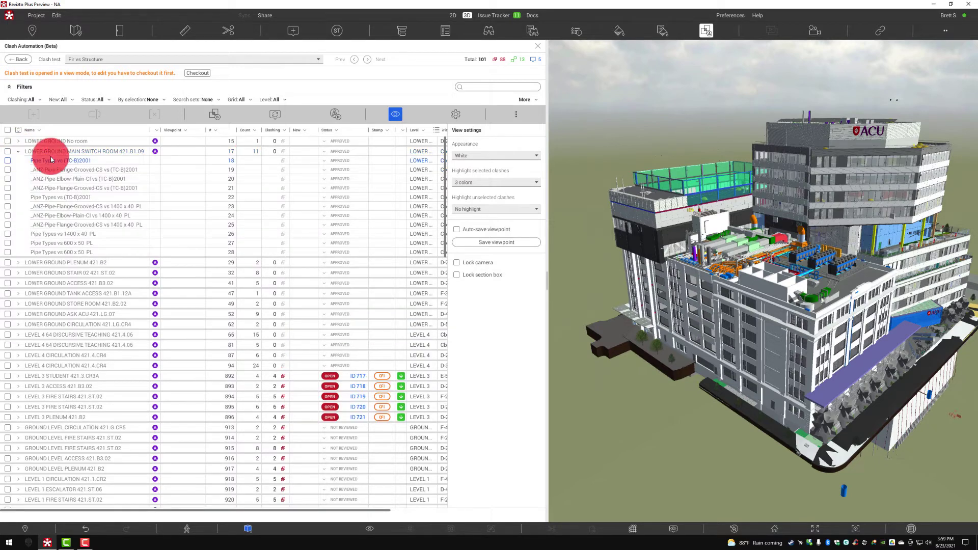
pyautogui.click(18, 152)
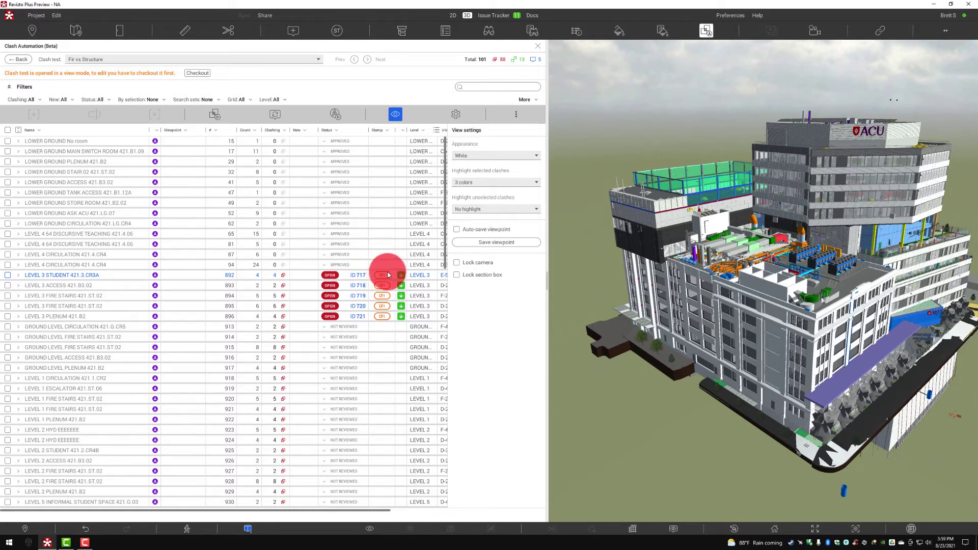
# Browse the clash table's columns and rows, then check out the Fir vs Structure test
pyautogui.moveTo(365, 510); pyautogui.dragTo(445, 505)
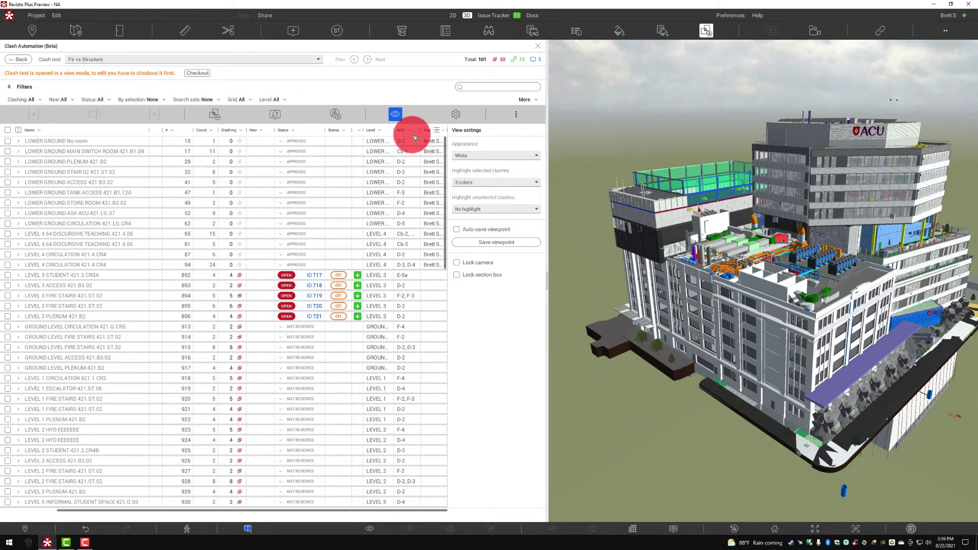
pyautogui.click(294, 143)
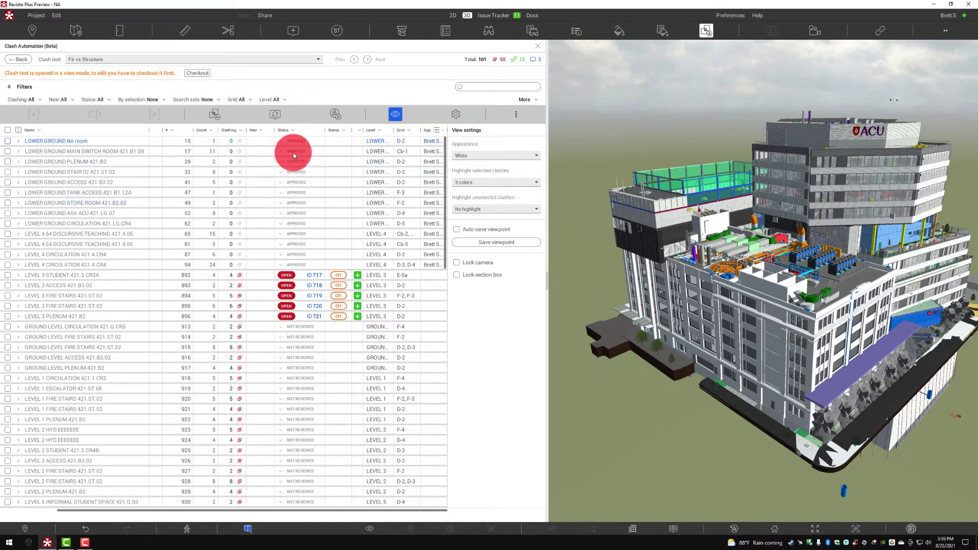
pyautogui.click(433, 182)
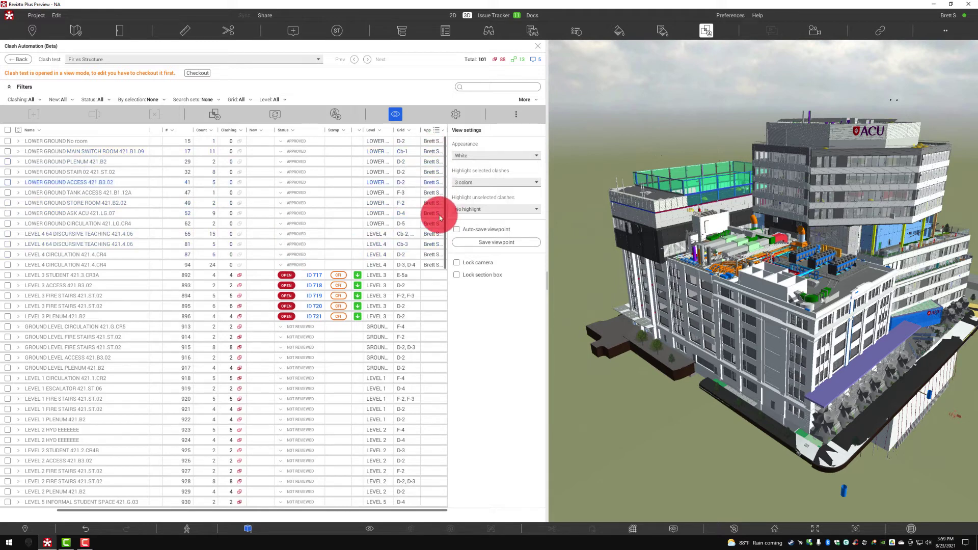
pyautogui.click(405, 258)
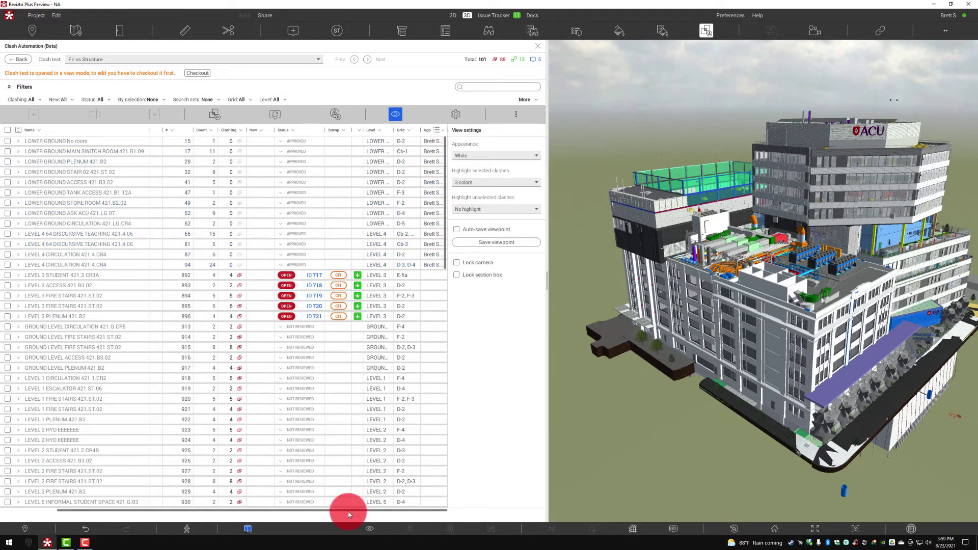
pyautogui.moveTo(349, 512); pyautogui.dragTo(258, 509)
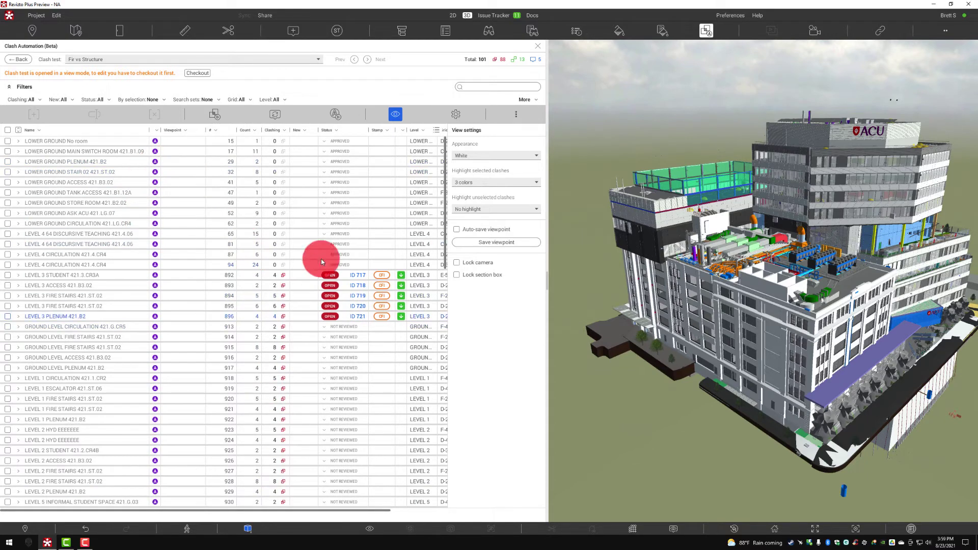
pyautogui.click(196, 74)
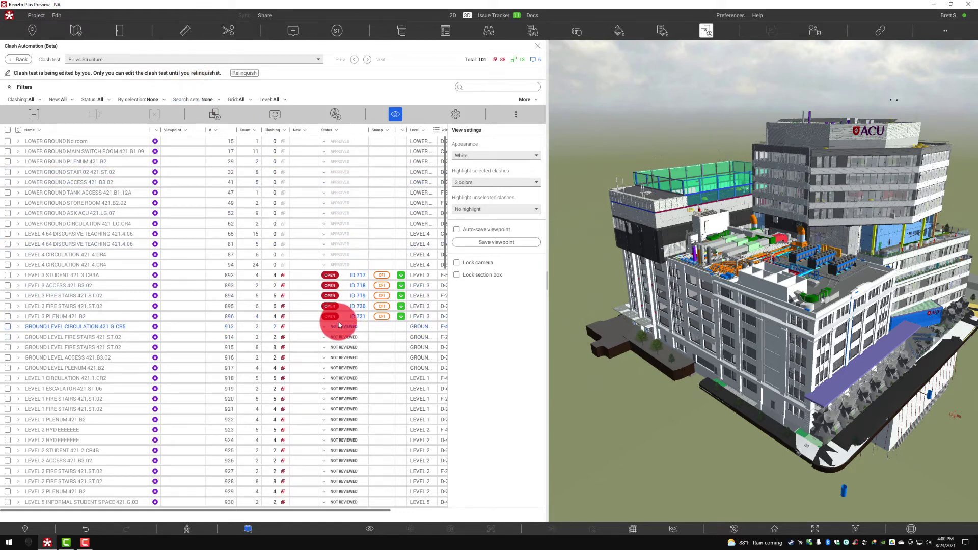
# Set the GROUND LEVEL CIRCULATION 421.G.CR5 clash group (913) status to Approved
pyautogui.click(62, 329)
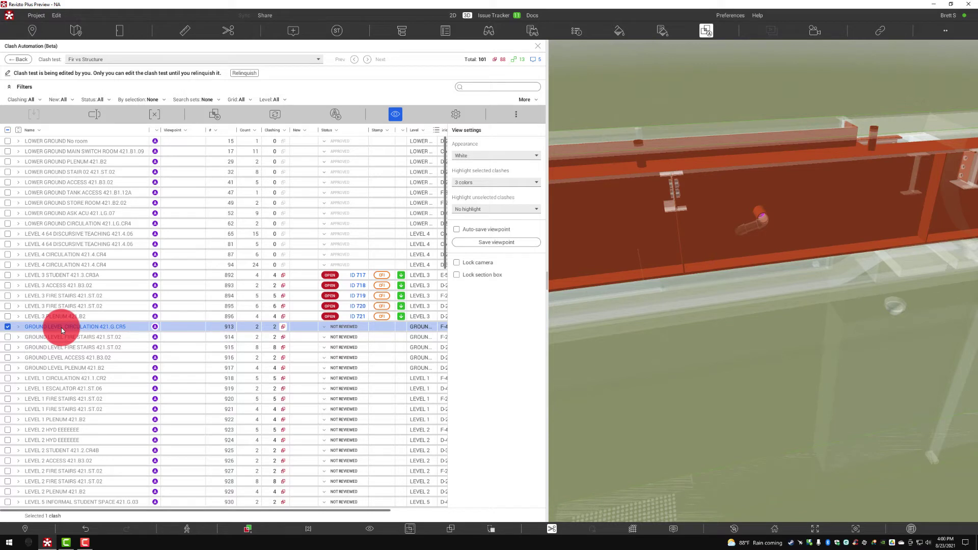
pyautogui.click(339, 328)
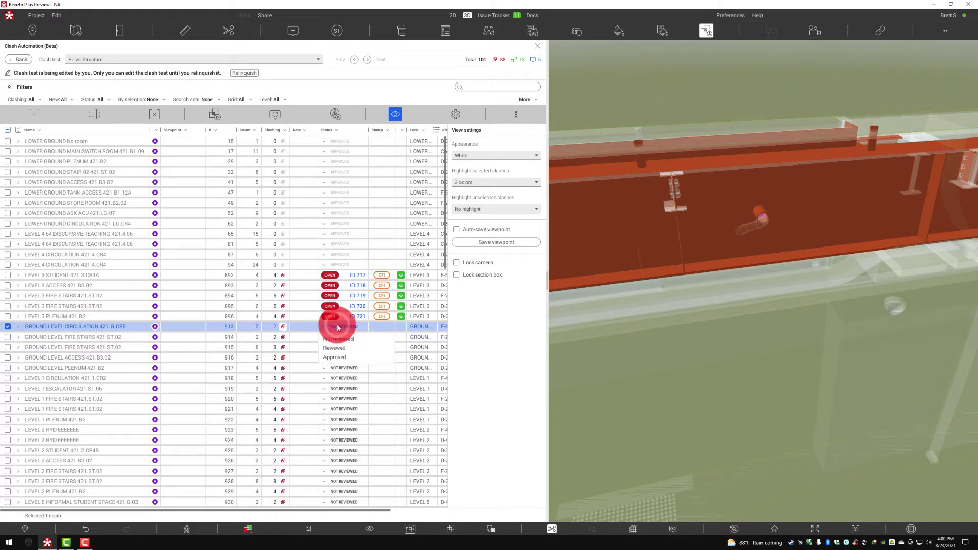
pyautogui.click(335, 357)
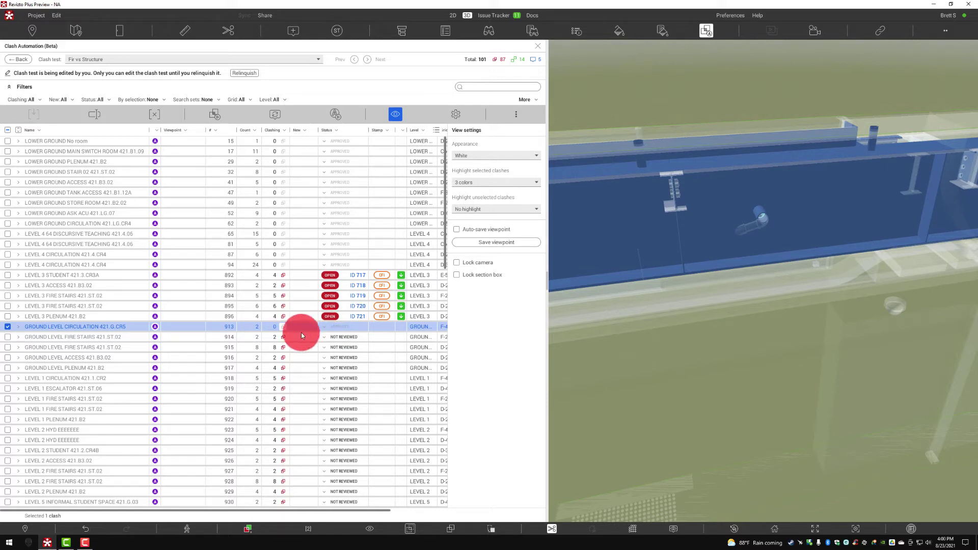
# Set the GROUND LEVEL FIRE STAIRS 421.ST.02 clash group (914) status to Reviewed
pyautogui.click(127, 338)
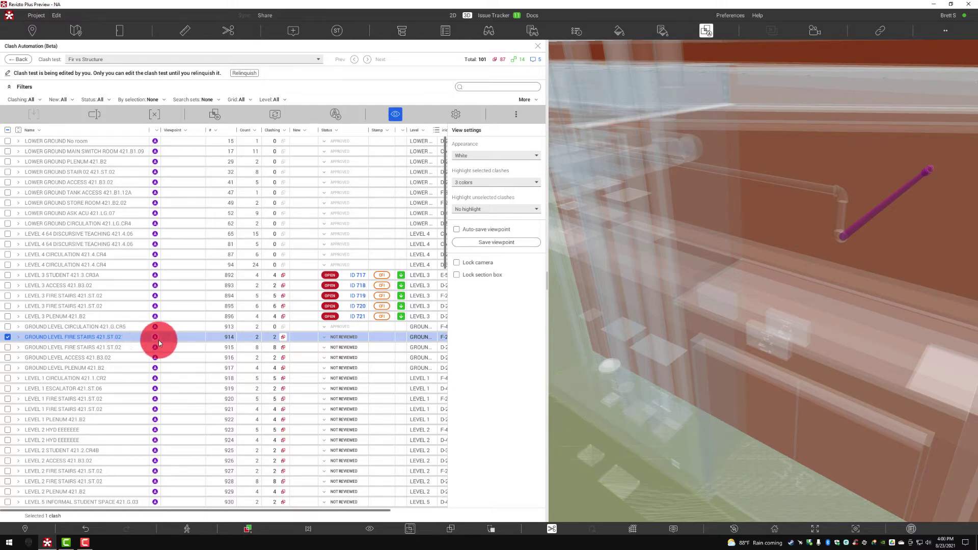
pyautogui.click(359, 336)
pyautogui.click(336, 358)
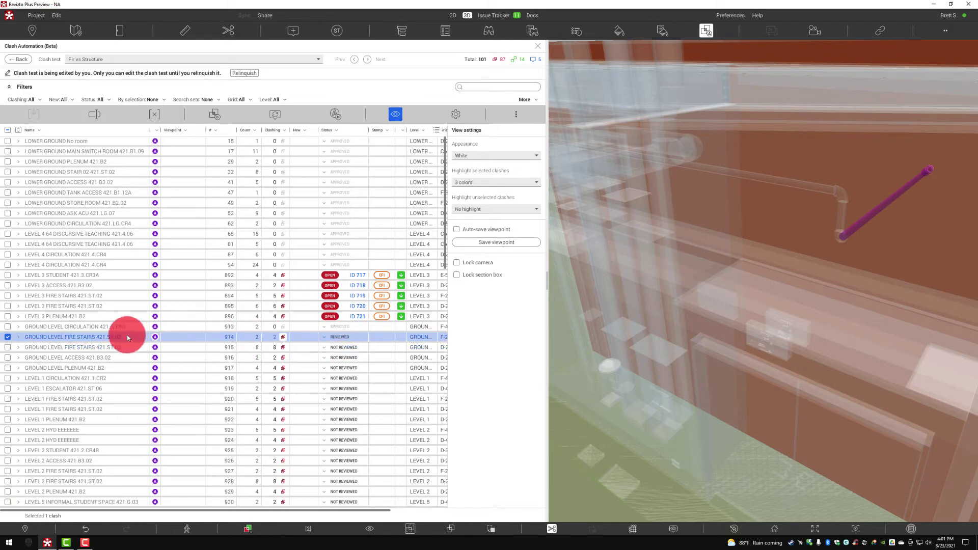
# Select clash groups 915, 916 and 917 and merge them into one 14-clash New group
pyautogui.click(45, 349)
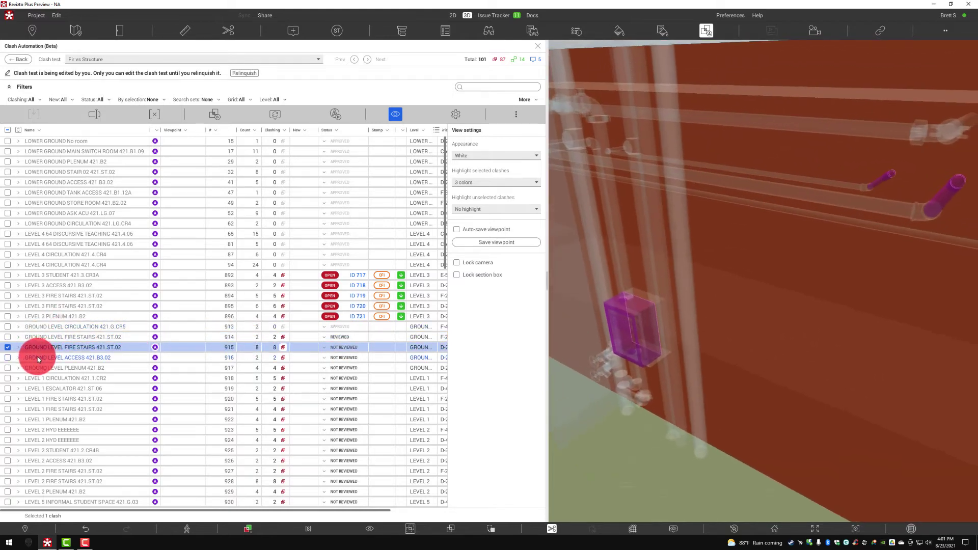
pyautogui.keyDown('ctrl'); pyautogui.click(38, 356); pyautogui.keyUp('ctrl')
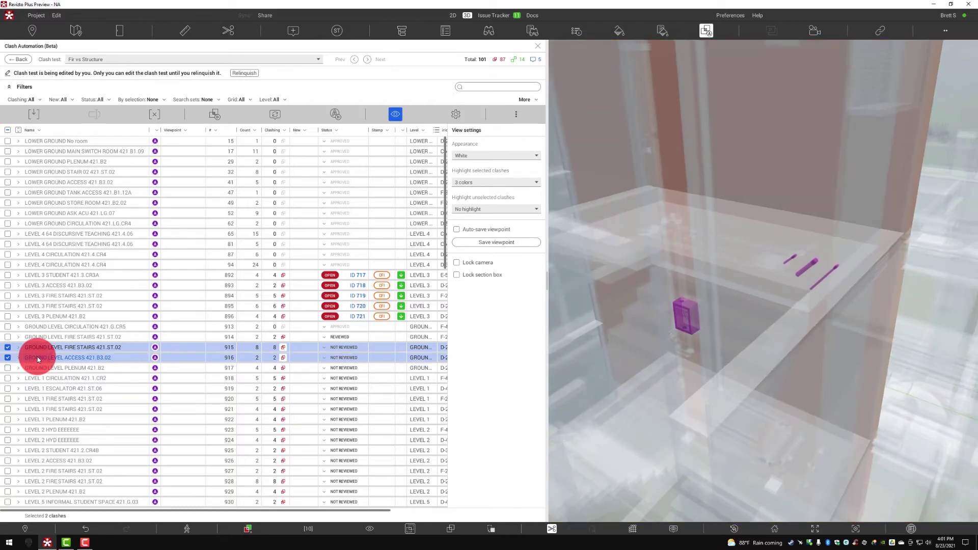
pyautogui.keyDown('shift'); pyautogui.click(45, 366); pyautogui.keyUp('shift')
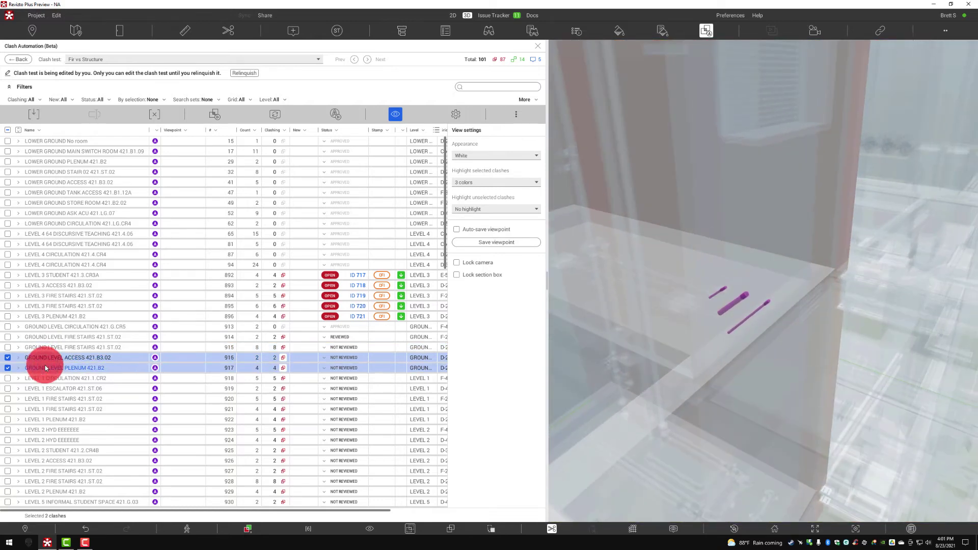
pyautogui.keyDown('ctrl'); pyautogui.click(45, 348); pyautogui.keyUp('ctrl')
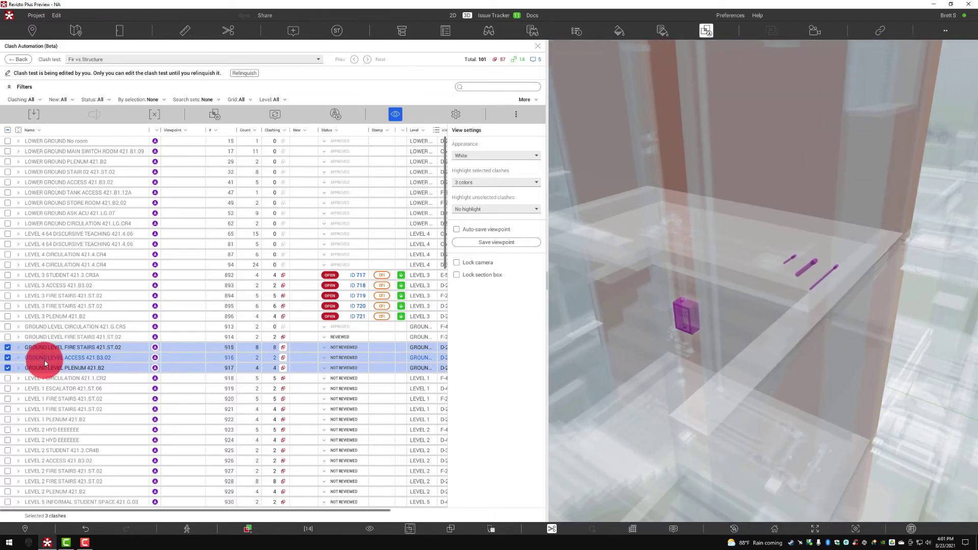
pyautogui.rightClick(49, 349)
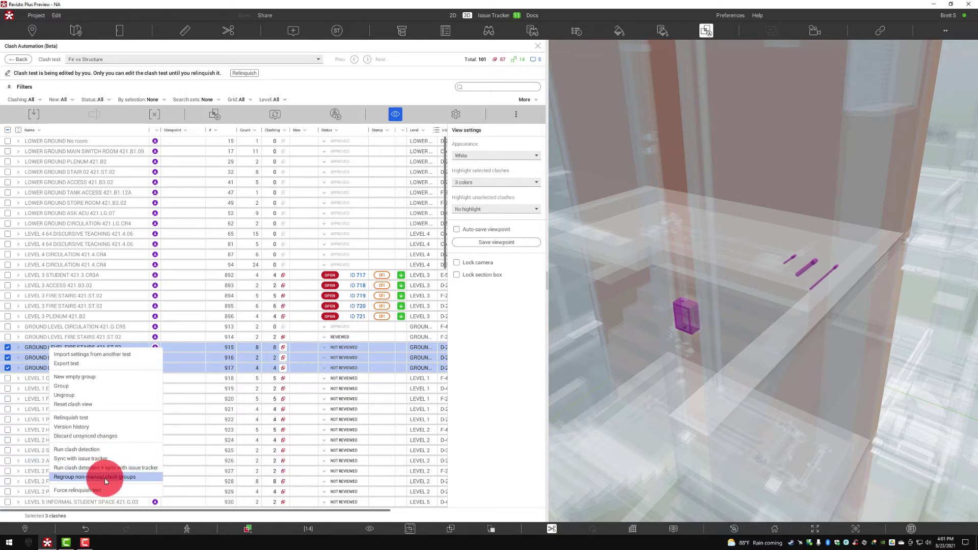
pyautogui.click(73, 386)
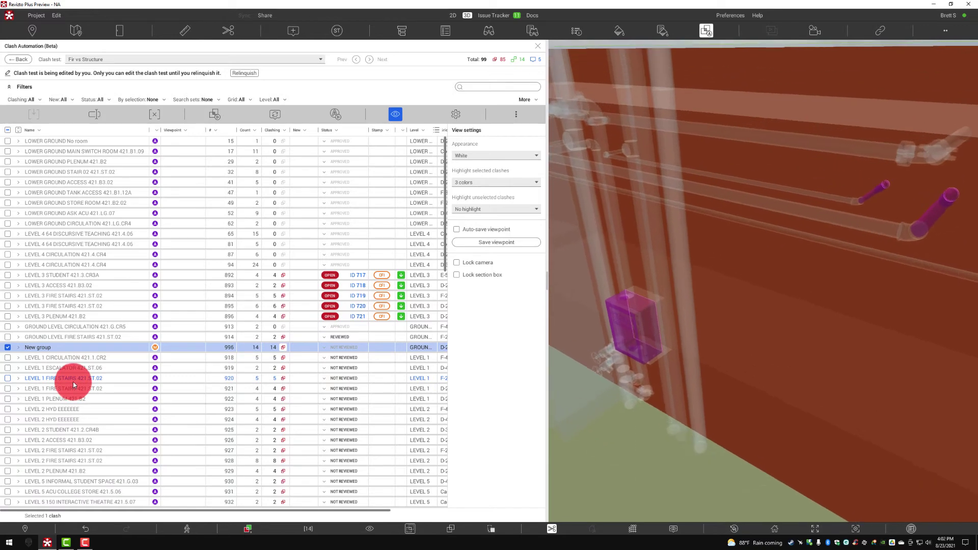
# Rename the merged 14-clash New group to 'Plumbing Issues Custom'
pyautogui.click(53, 348)
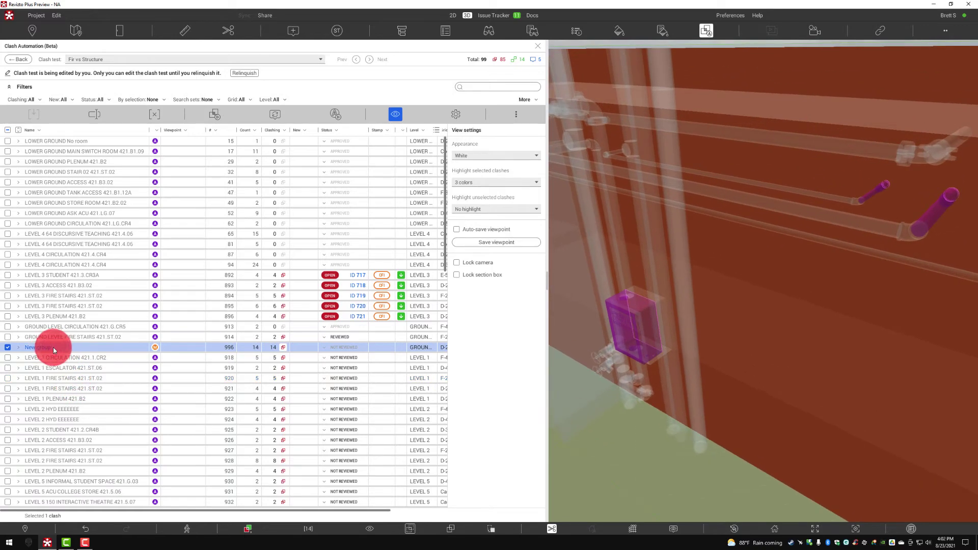
pyautogui.click(50, 350)
pyautogui.rightClick(50, 350)
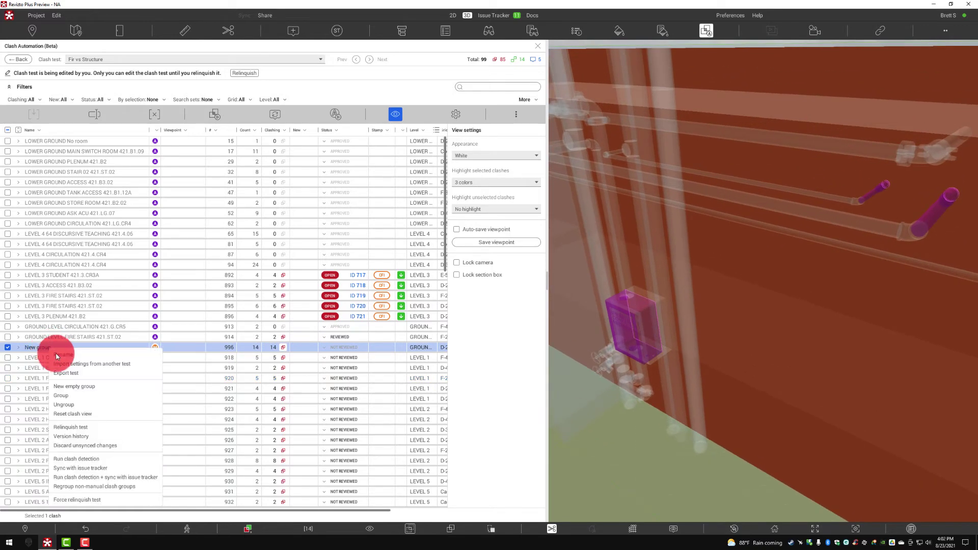
pyautogui.click(65, 357)
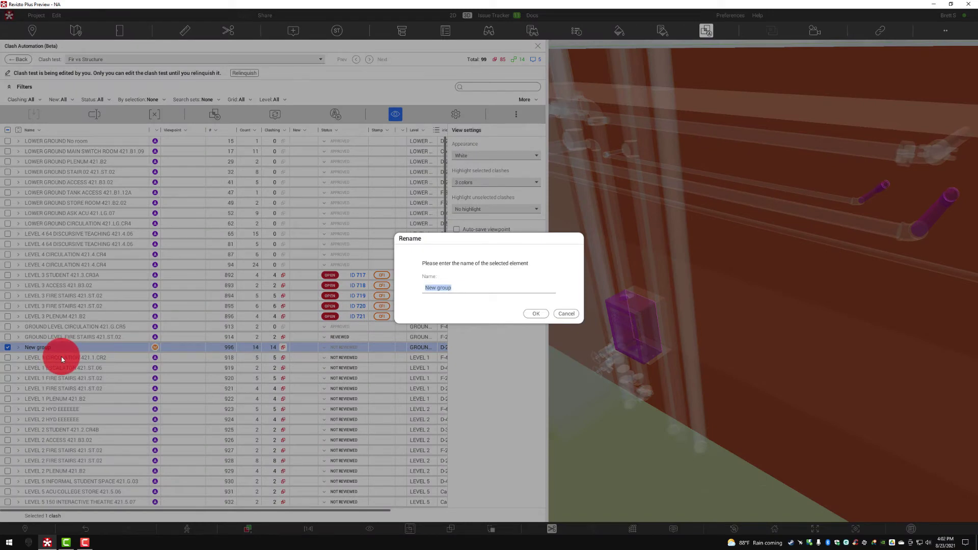
pyautogui.write('Plumbing Issues Custom')
pyautogui.click(535, 313)
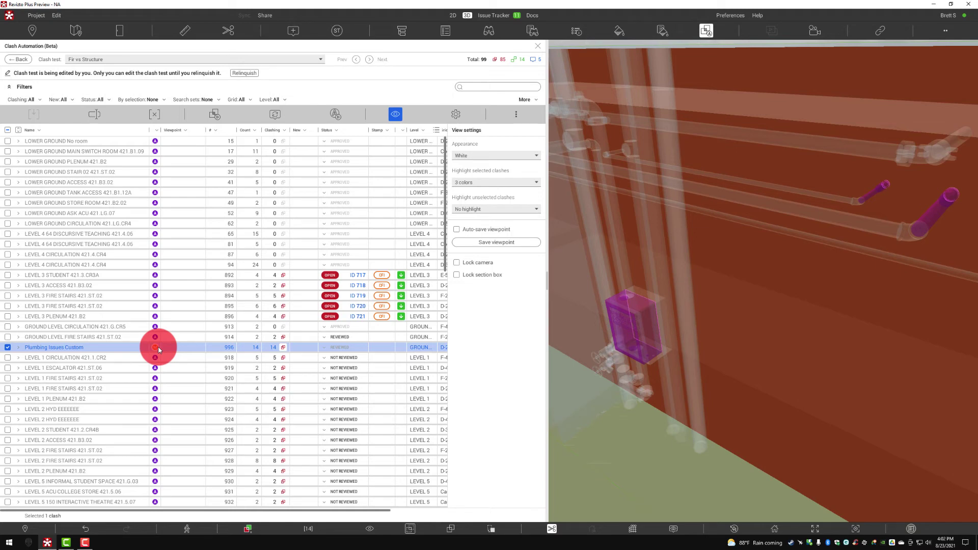
# Filter the Level column to LEVEL 8 only and select its four clash groups, 976–979
pyautogui.click(8, 130)
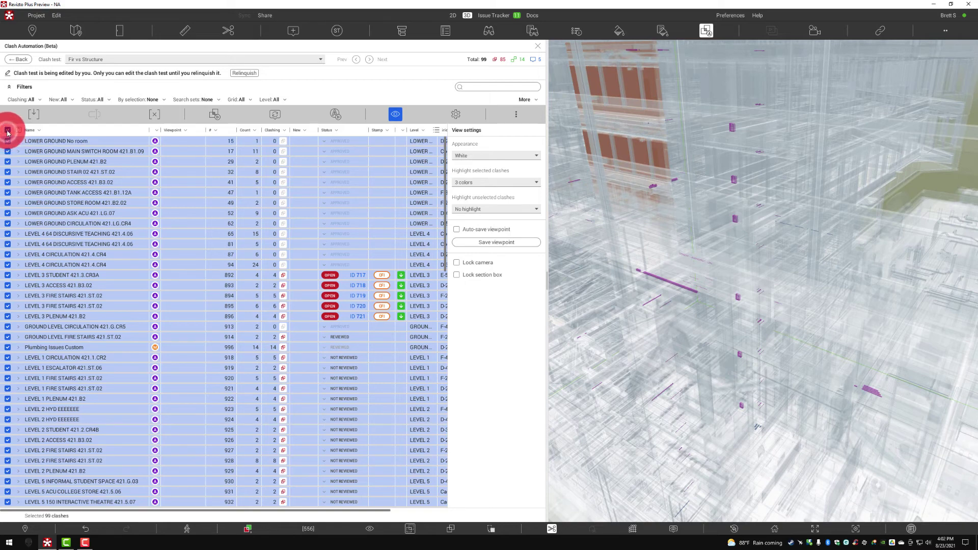
pyautogui.click(7, 130)
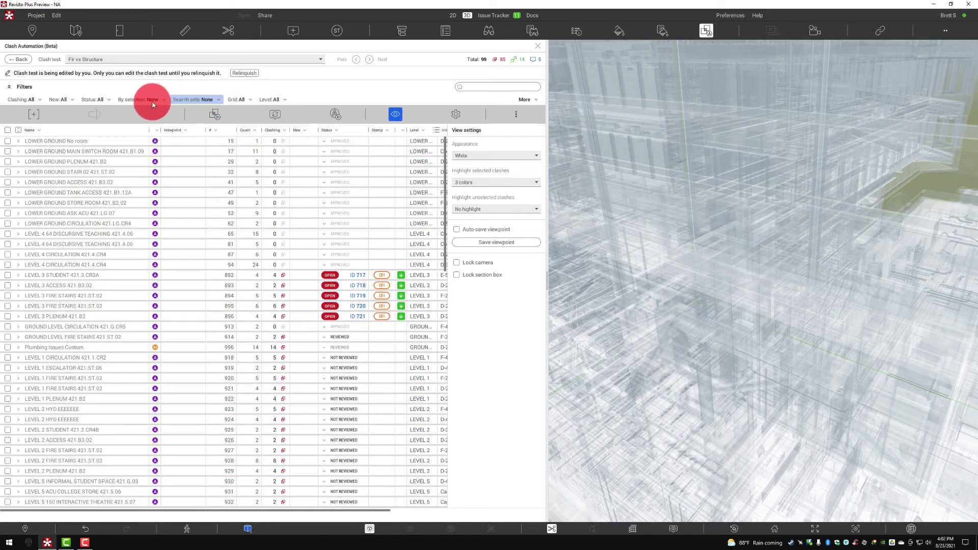
pyautogui.click(285, 100)
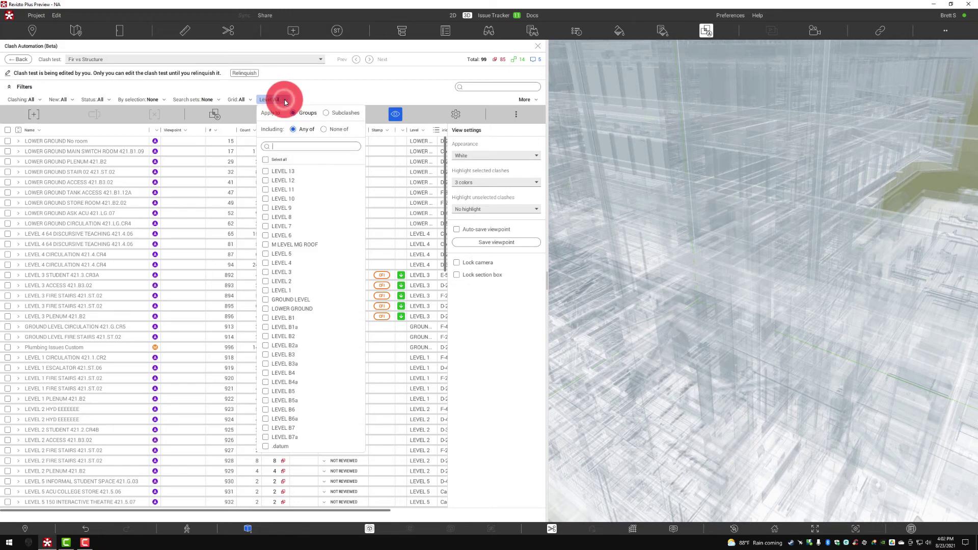
pyautogui.click(265, 199)
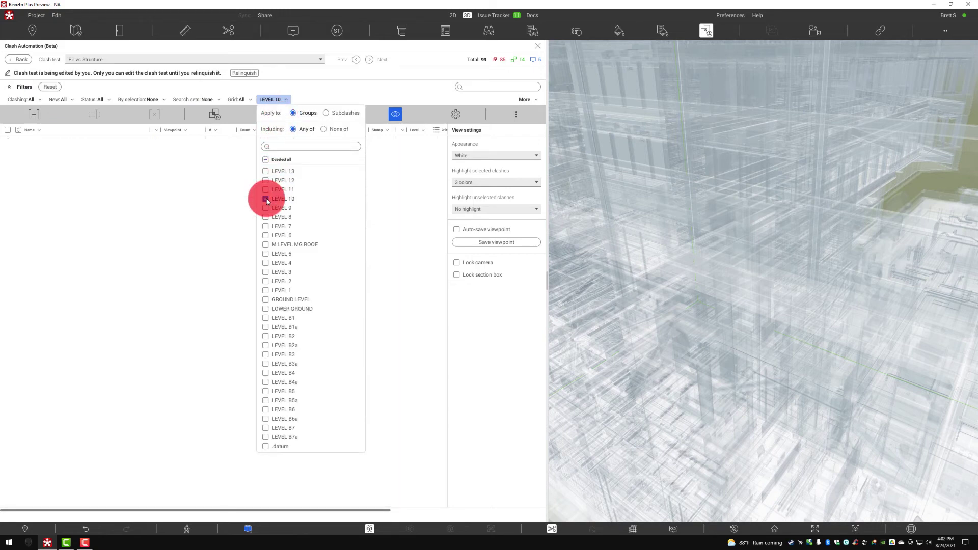
pyautogui.click(266, 199)
pyautogui.click(266, 218)
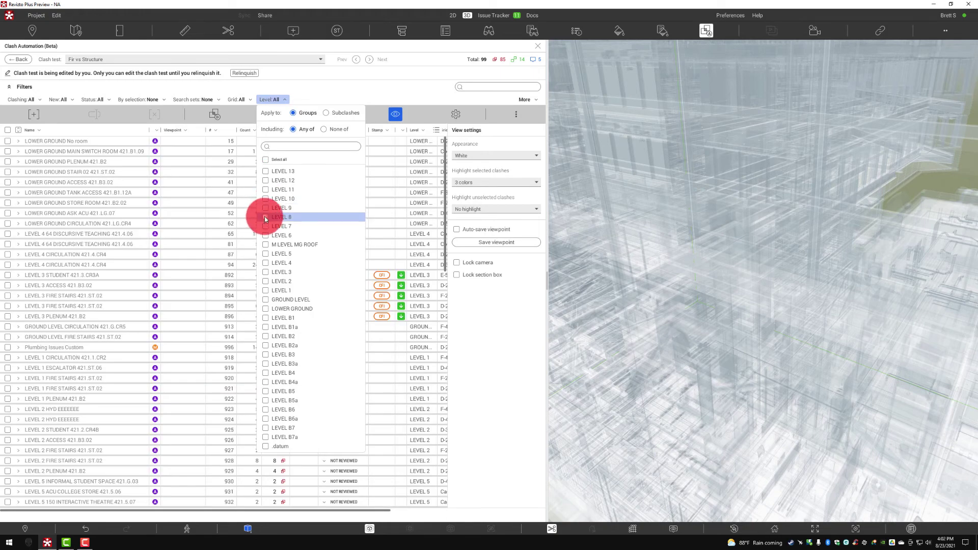
pyautogui.click(130, 221)
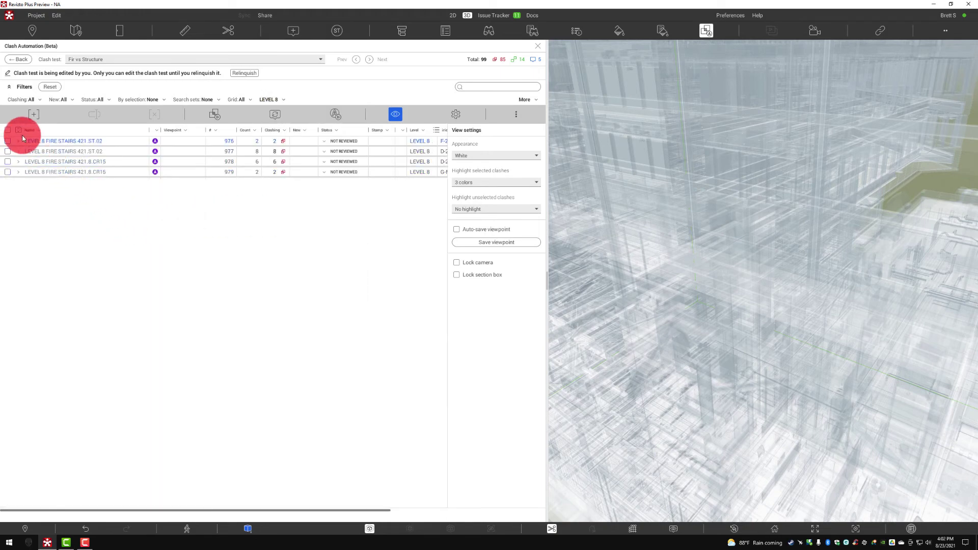
pyautogui.click(8, 131)
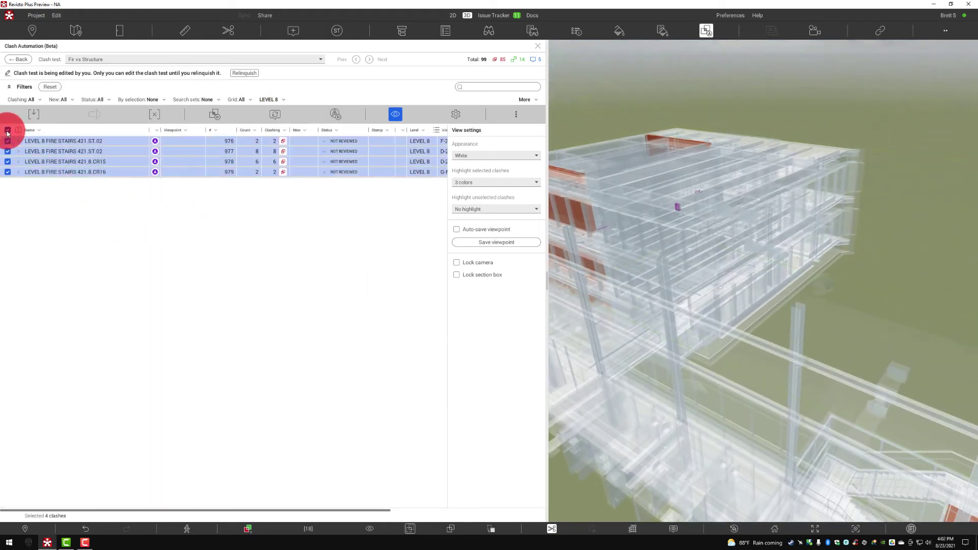
pyautogui.click(34, 142)
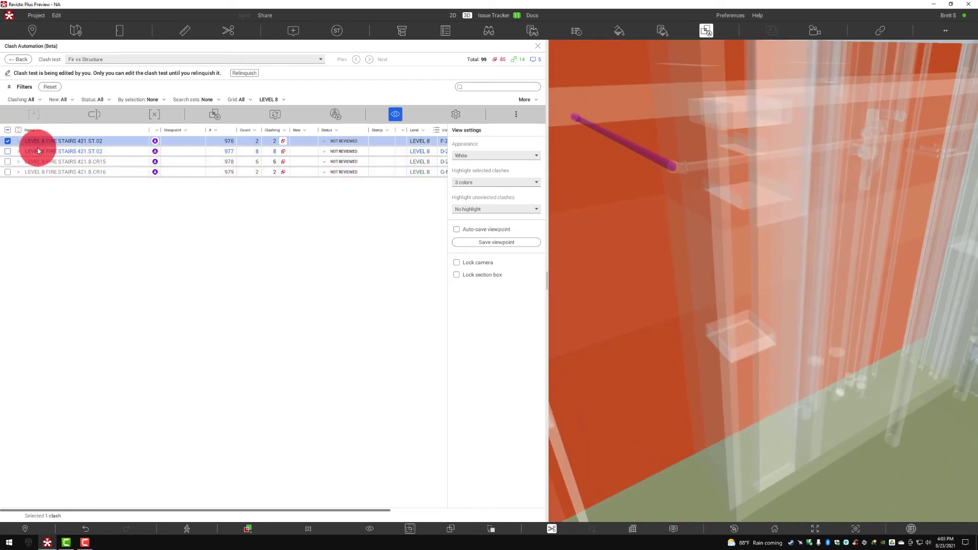
pyautogui.click(38, 151)
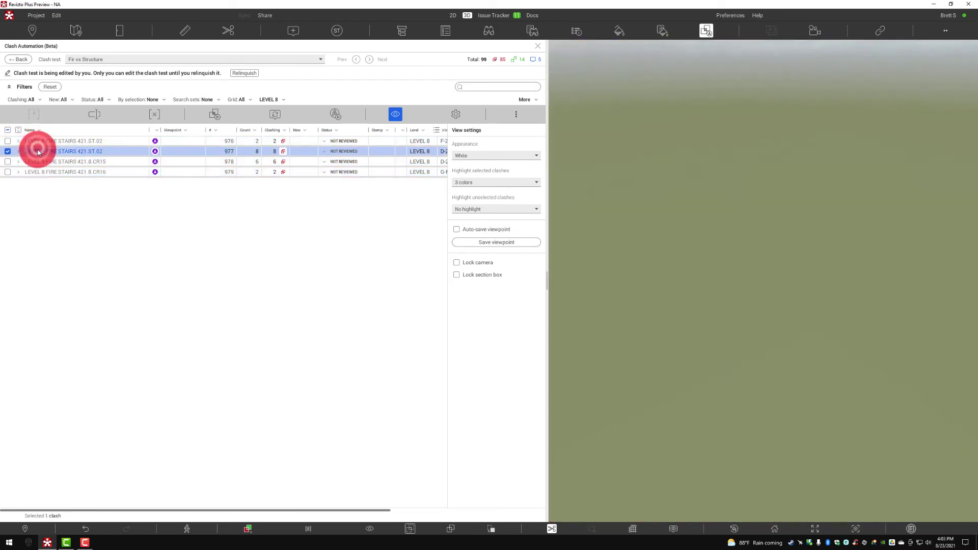
pyautogui.click(39, 161)
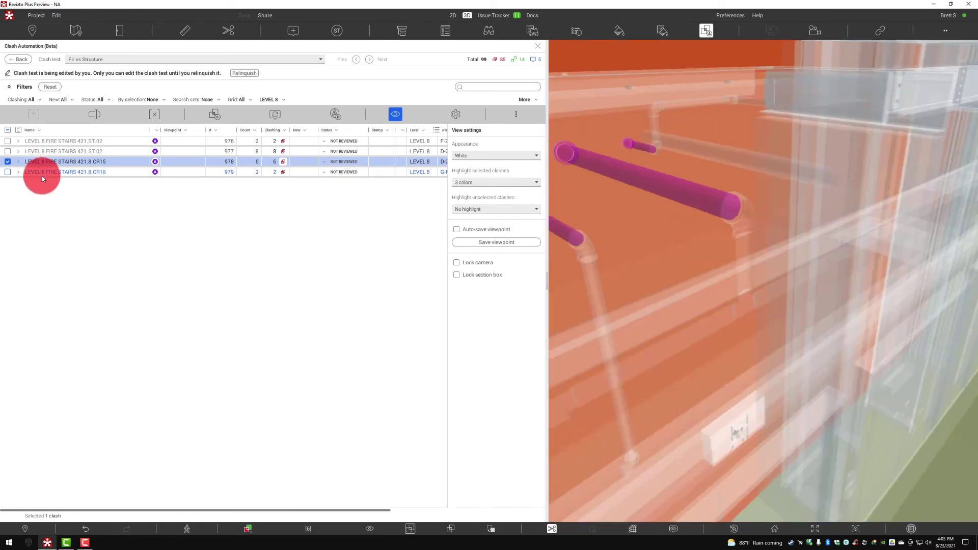
pyautogui.click(41, 174)
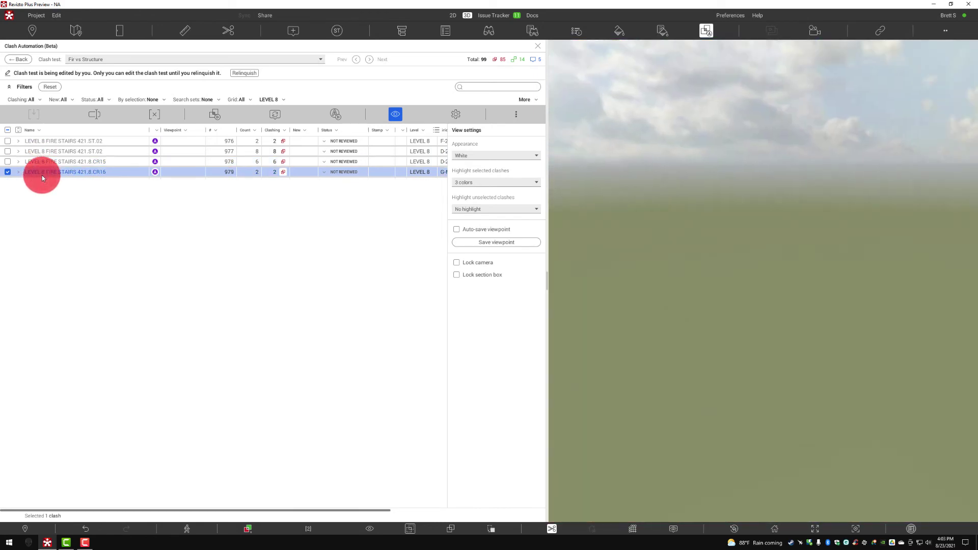
pyautogui.click(7, 130)
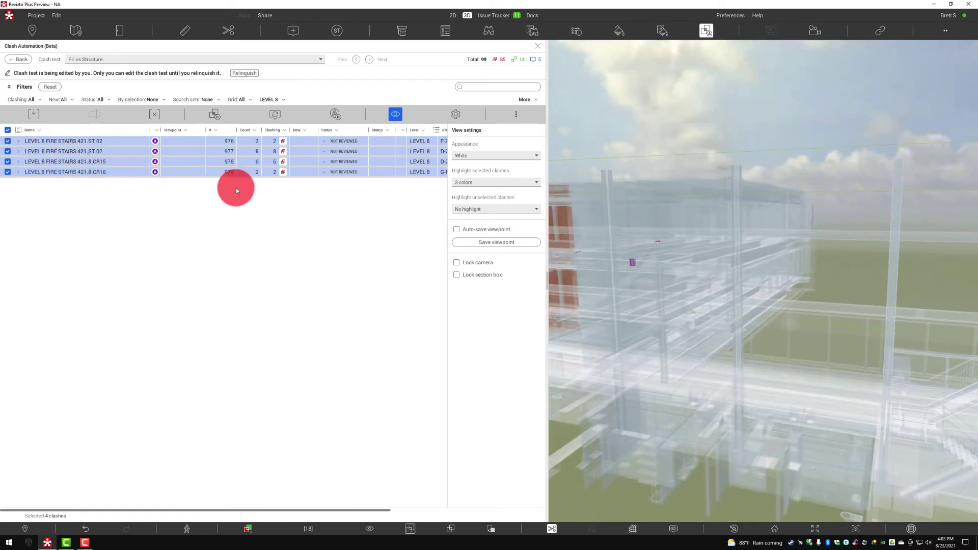
# Lock the section box and switch the model appearance to Coordination View
pyautogui.click(457, 274)
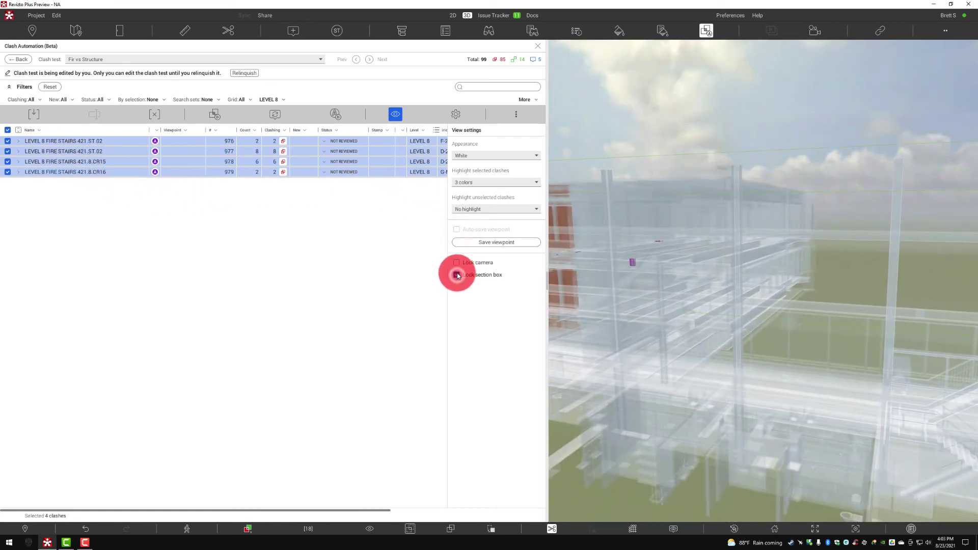
pyautogui.moveTo(628, 252); pyautogui.dragTo(498, 153)
pyautogui.click(498, 155)
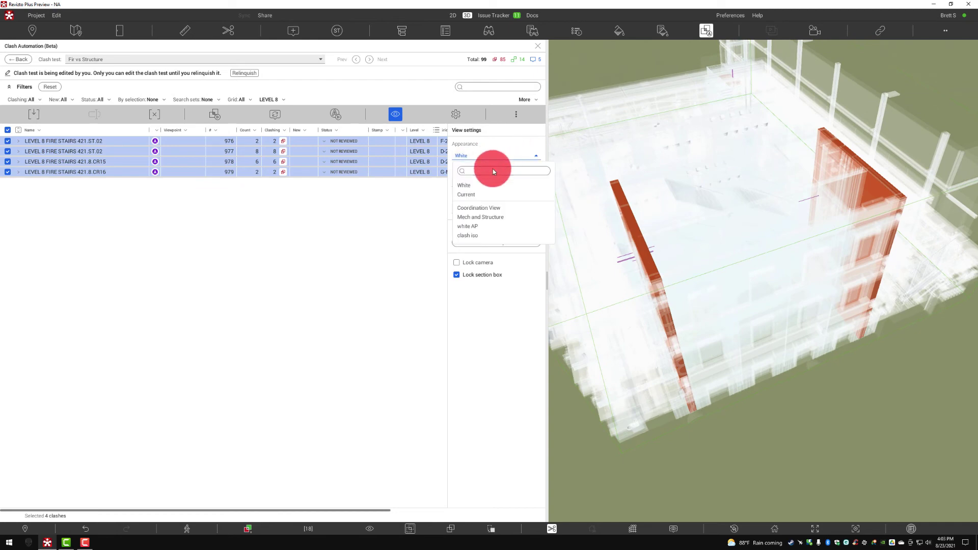
pyautogui.click(484, 208)
pyautogui.moveTo(684, 211); pyautogui.dragTo(528, 162)
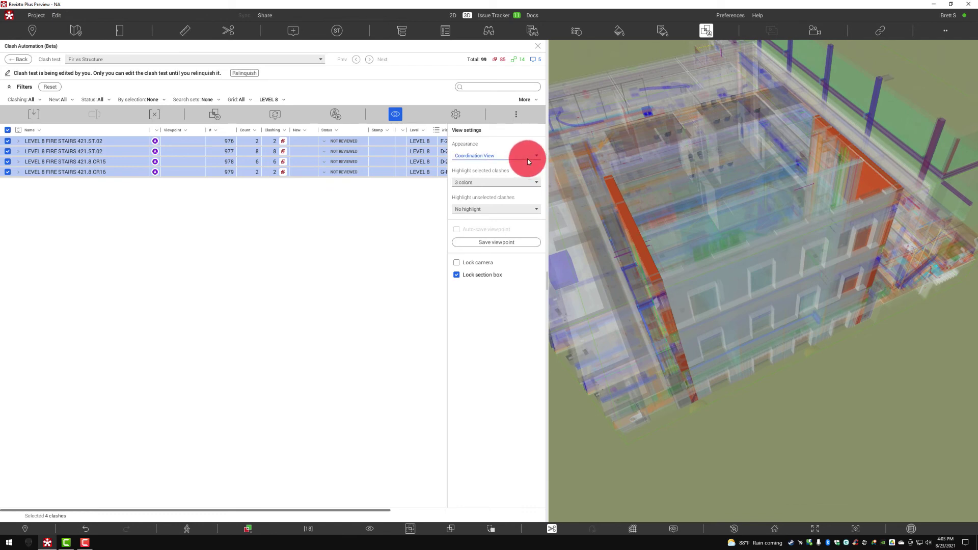
# Try the white AP and Mech and Structure appearance presets on the model
pyautogui.click(528, 162)
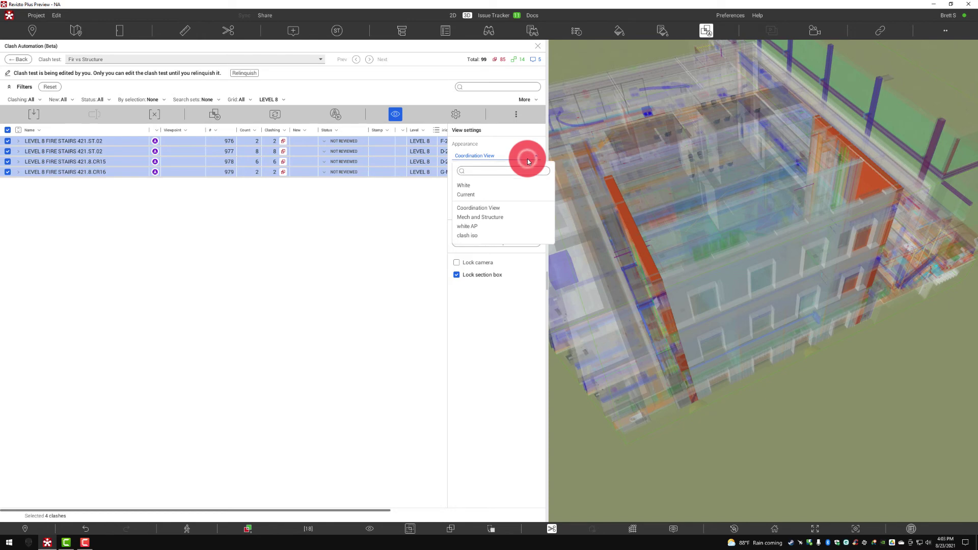
pyautogui.click(486, 227)
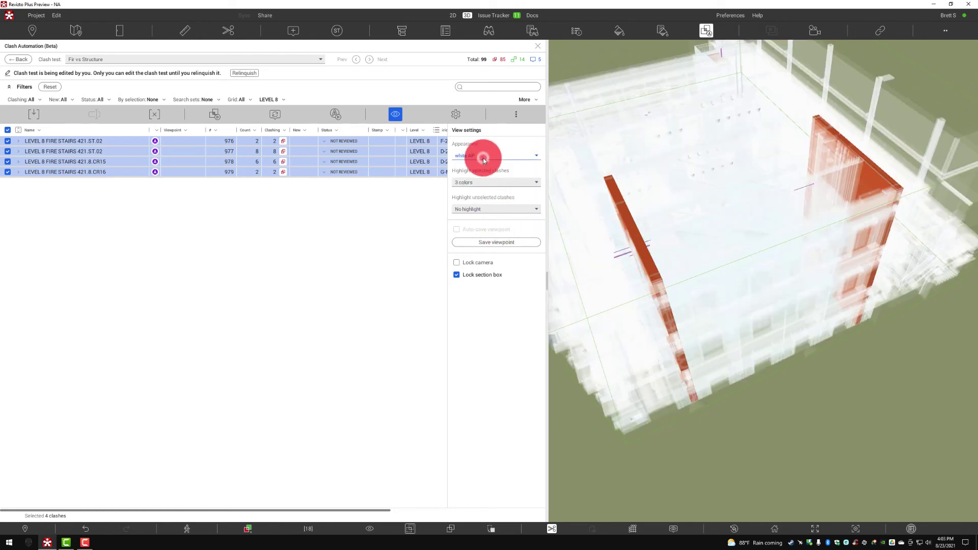
pyautogui.click(486, 156)
pyautogui.click(474, 217)
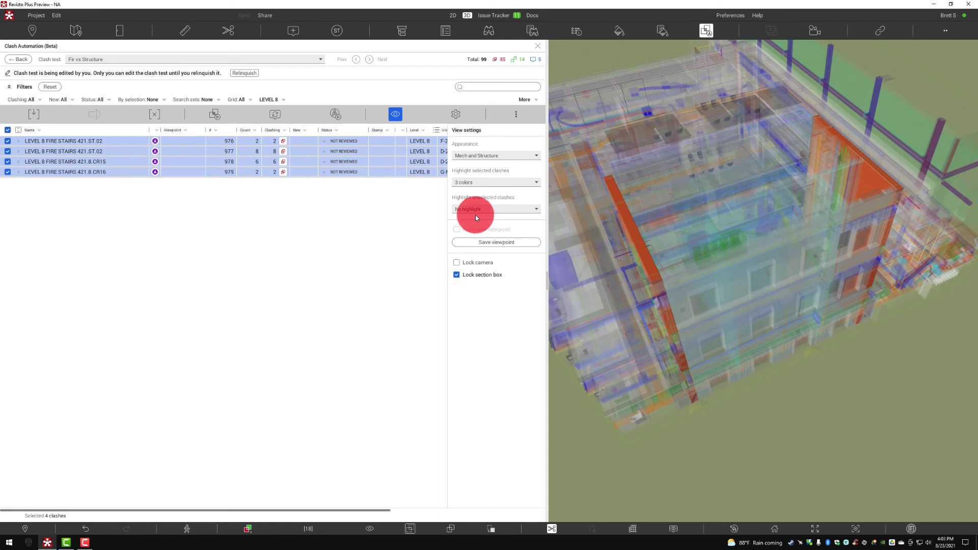
pyautogui.moveTo(626, 196); pyautogui.dragTo(723, 212)
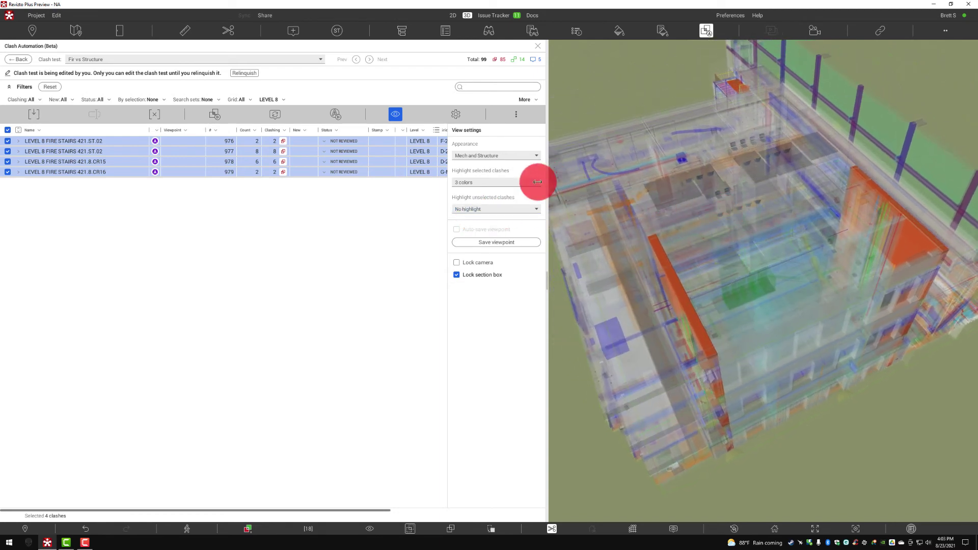
# Set highlighting of unselected clashes to Grey after trying Dim
pyautogui.click(476, 211)
pyautogui.click(473, 232)
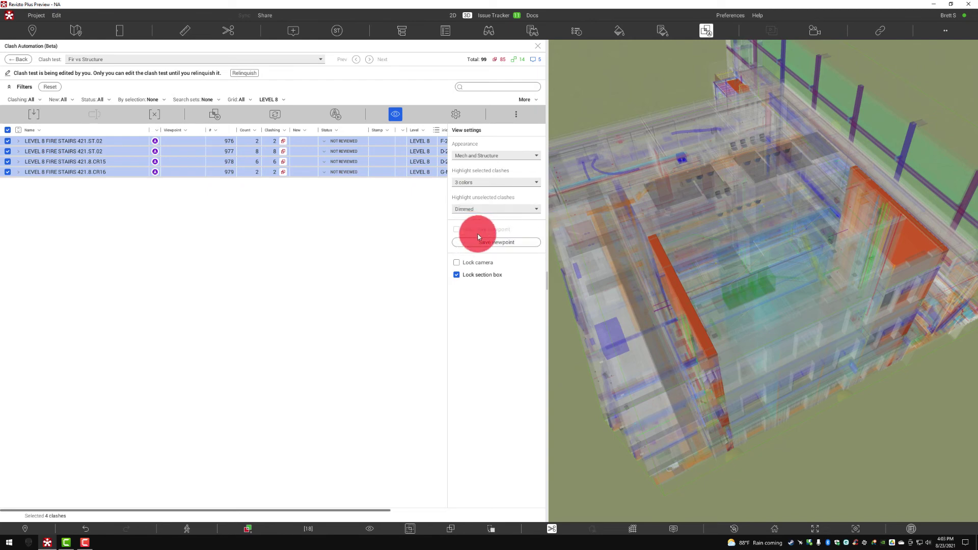
pyautogui.click(476, 210)
pyautogui.click(468, 240)
# Switch the model appearance to White and zoom toward the clashing walls
pyautogui.click(488, 153)
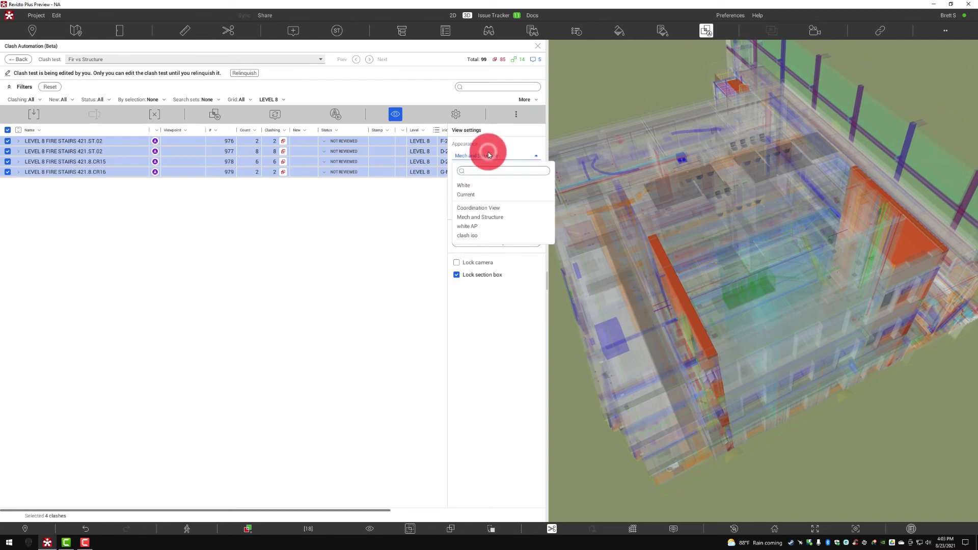
pyautogui.click(478, 186)
pyautogui.moveTo(697, 213); pyautogui.dragTo(734, 280)
pyautogui.click(202, 161)
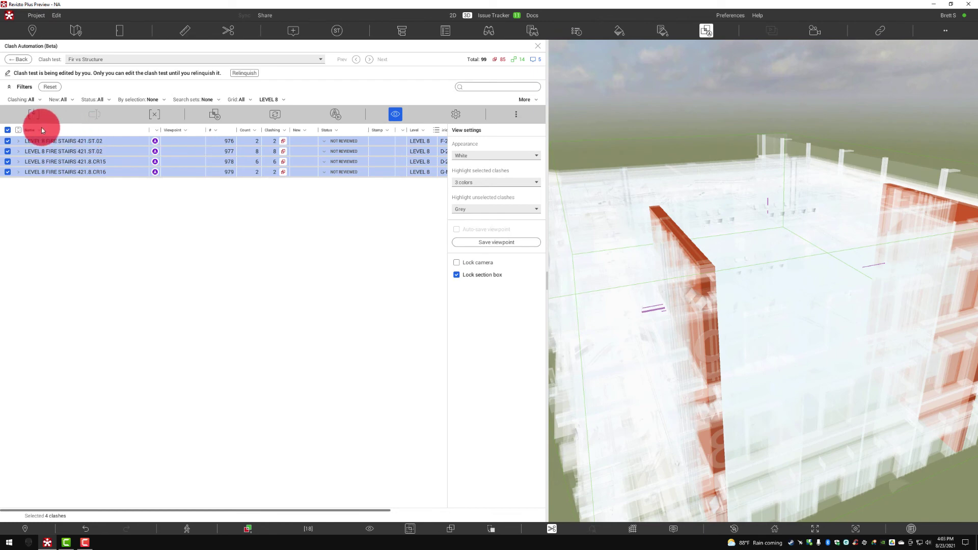
# Clear the LEVEL 8 level filter so the Level filter reads All
pyautogui.click(281, 100)
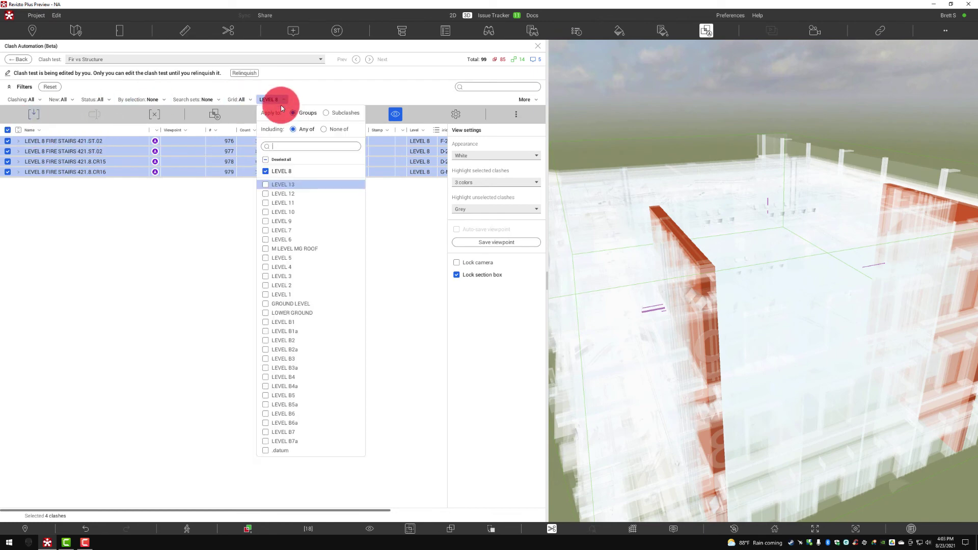
pyautogui.click(266, 159)
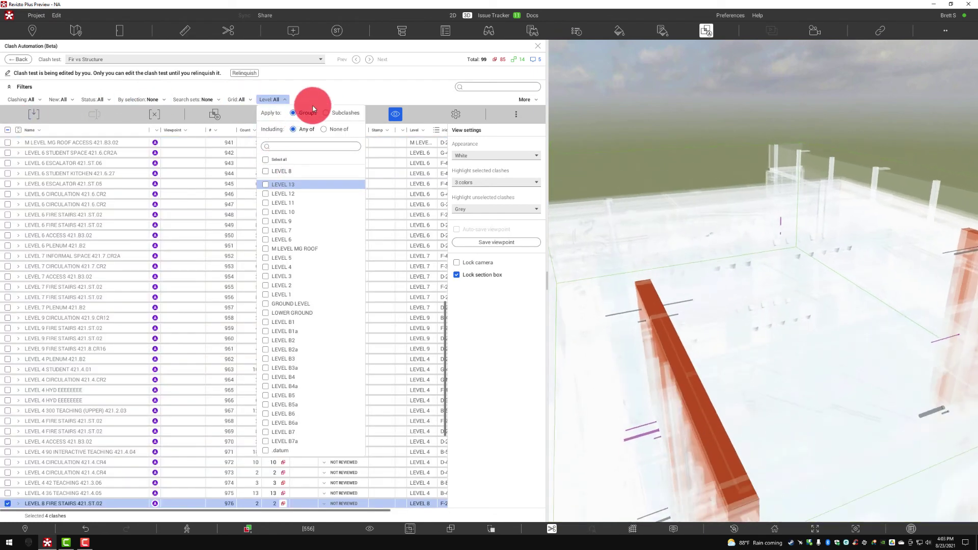
pyautogui.click(360, 91)
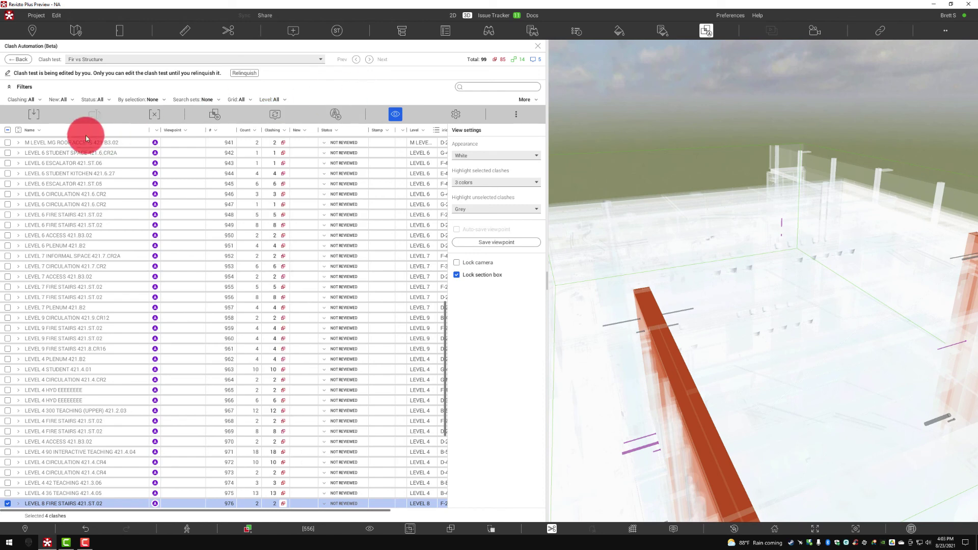
# Select the roof access clash group, then select and deselect every clash group
pyautogui.click(9, 143)
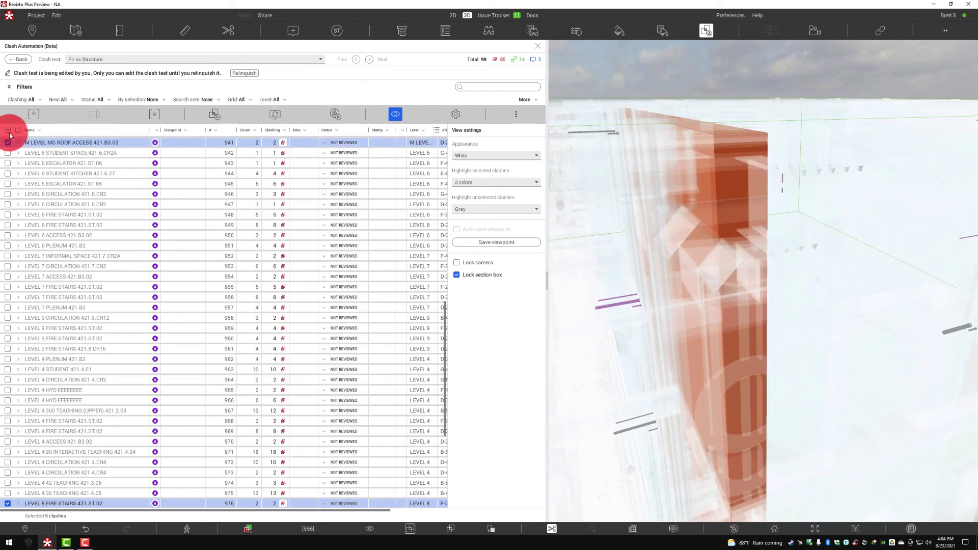
pyautogui.click(7, 130)
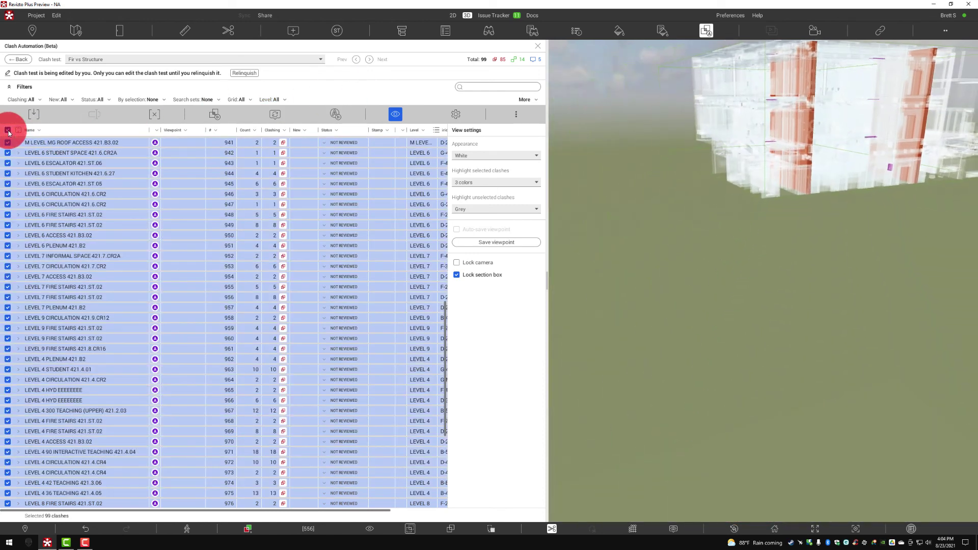
pyautogui.click(7, 130)
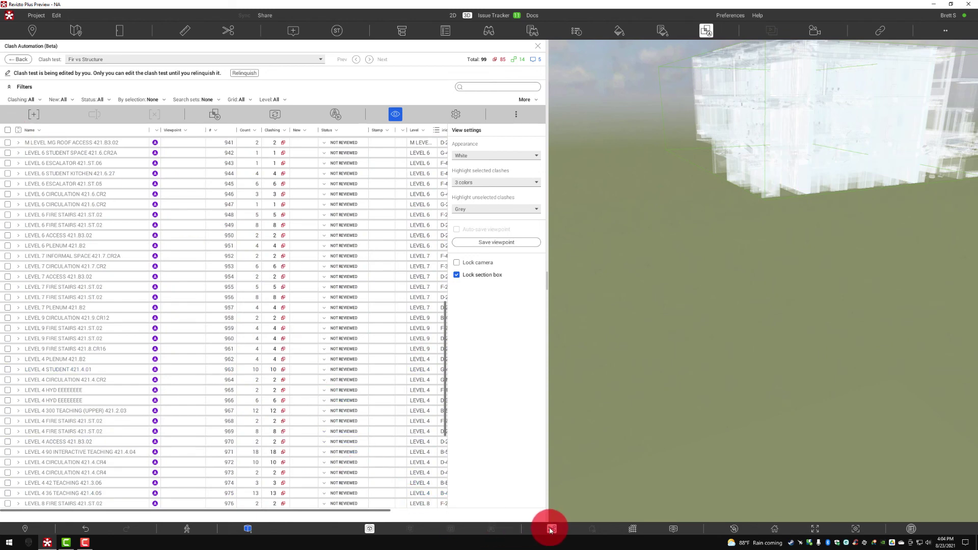
pyautogui.click(551, 529)
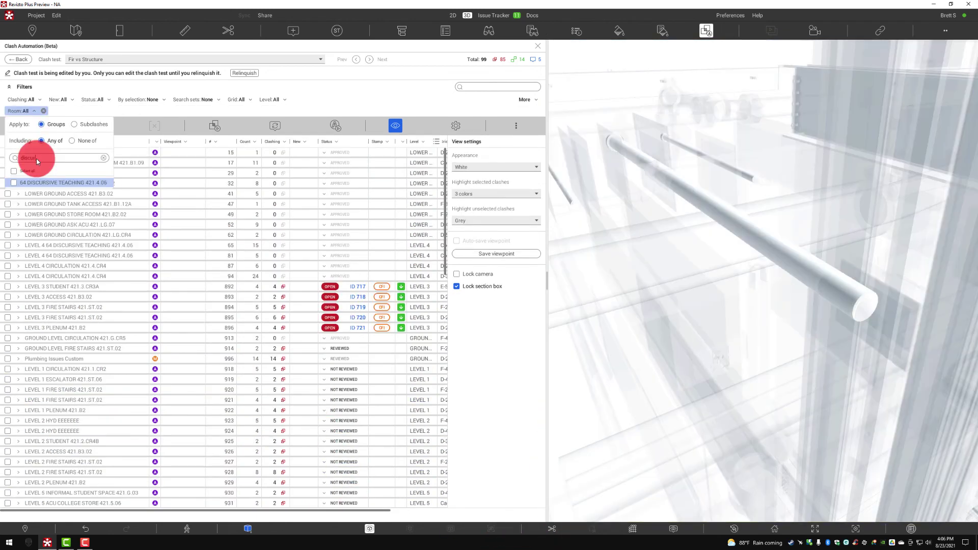
# Filter clashes to room 64 DISCURSIVE TEACHING 421.4.06 and select both resulting groups
pyautogui.click(32, 183)
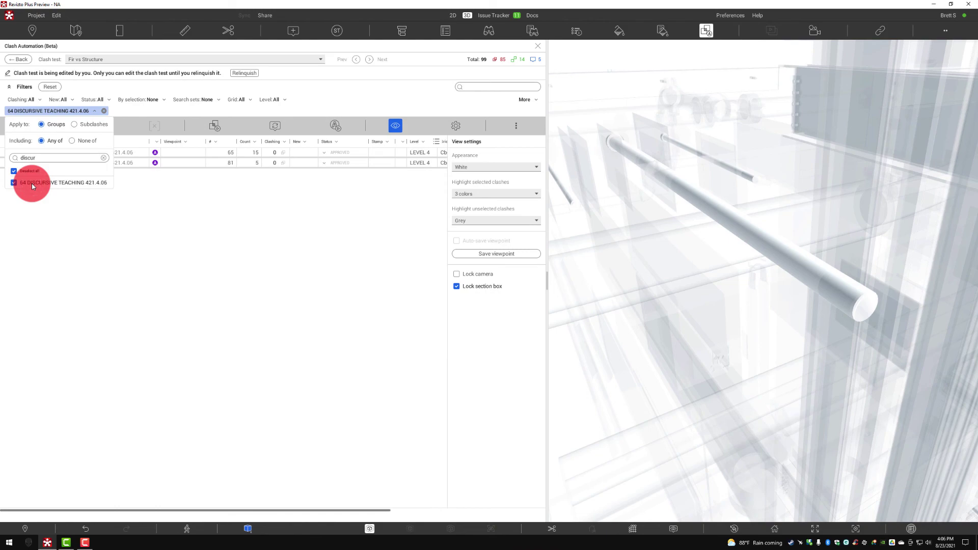
pyautogui.click(154, 238)
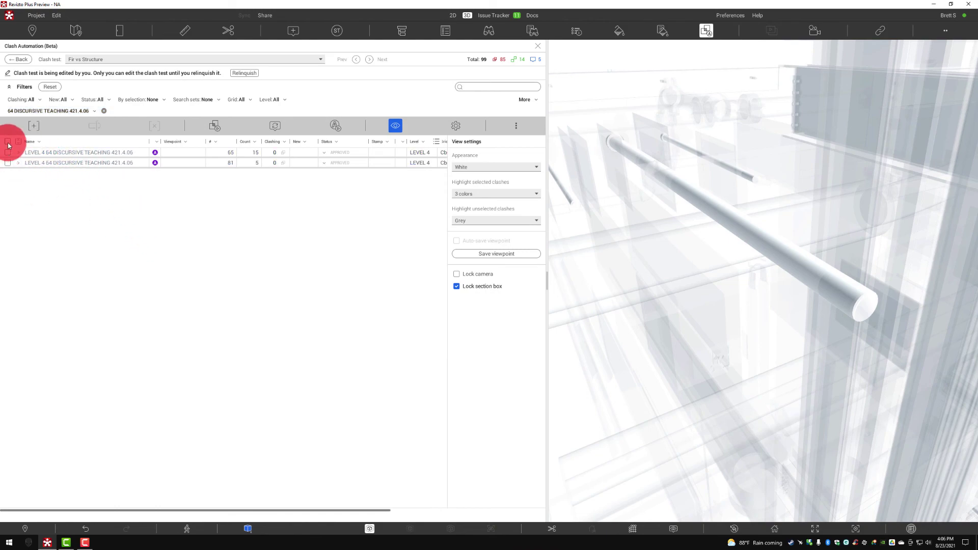
pyautogui.click(7, 141)
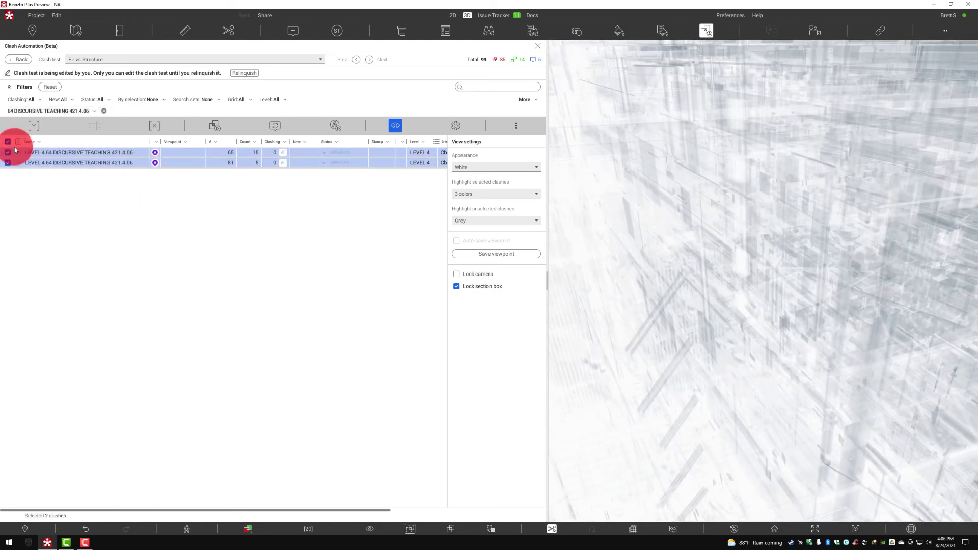
# Turn off Lock section box and reselect both clash groups
pyautogui.click(456, 286)
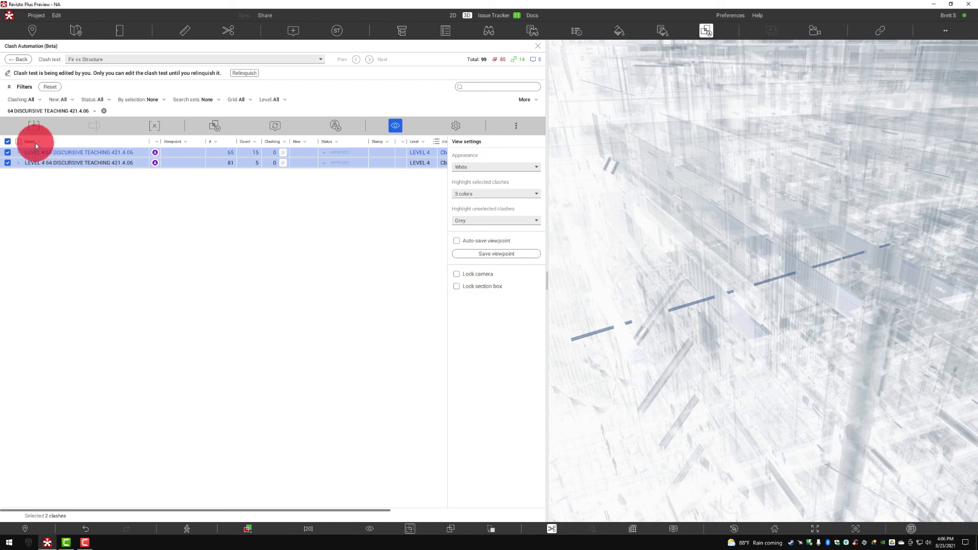
pyautogui.click(8, 142)
pyautogui.click(8, 141)
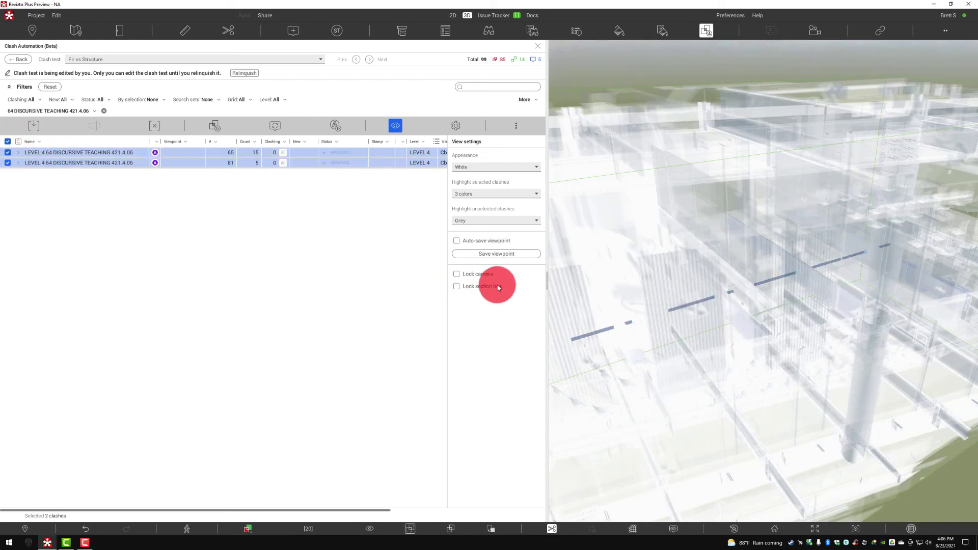
# Review the room's two clash groups, return to the clash tests list, and relinquish Fir vs Structure
pyautogui.click(93, 155)
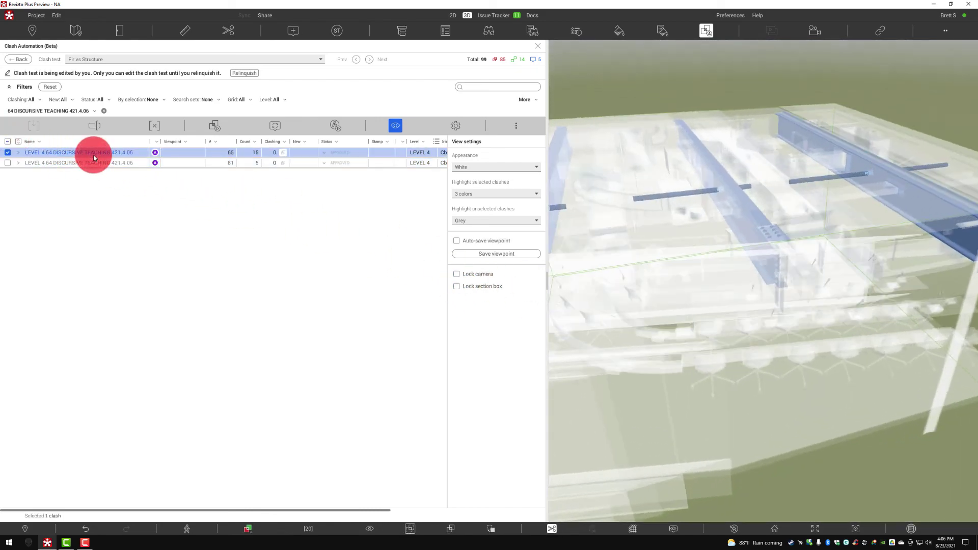
pyautogui.click(96, 166)
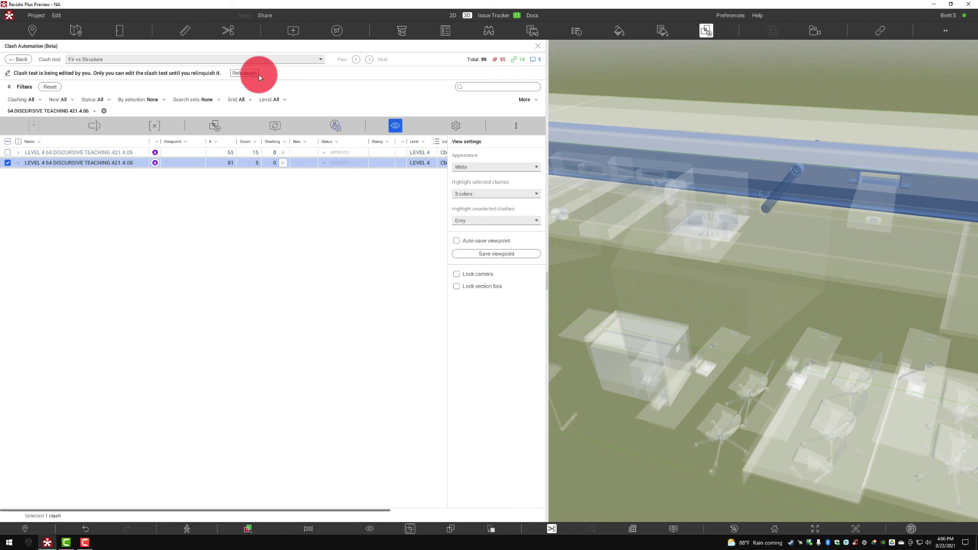
pyautogui.click(19, 61)
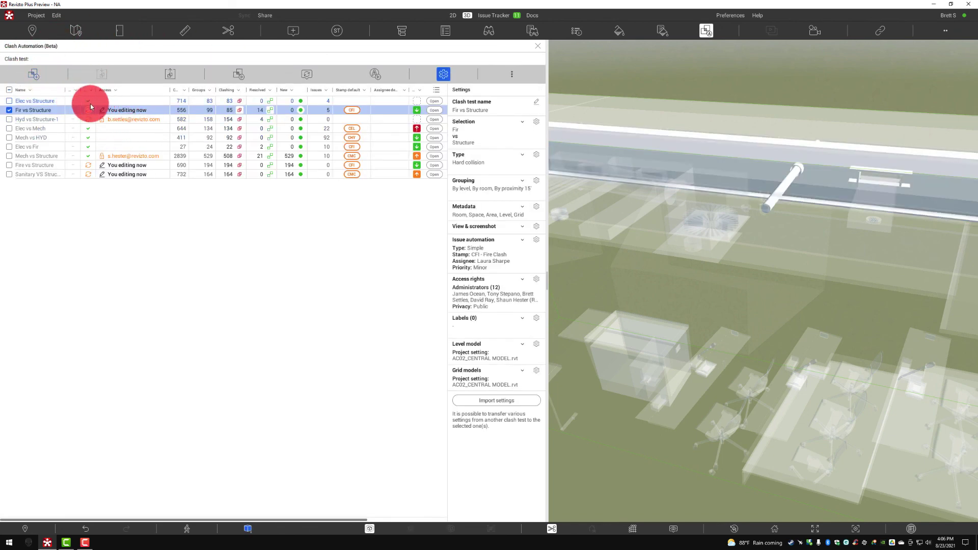
pyautogui.click(170, 74)
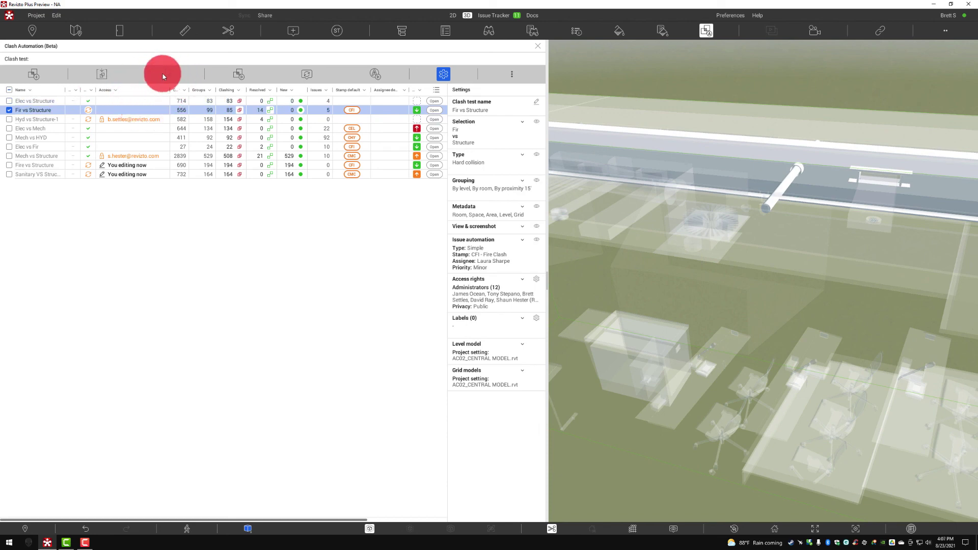